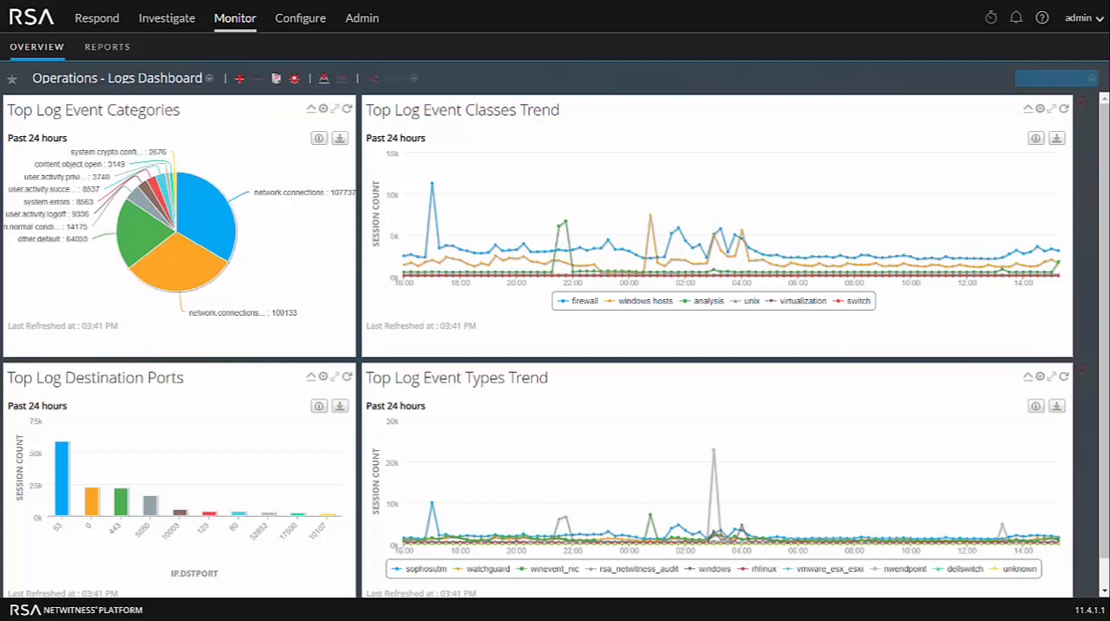
{"action": "left_click", "coordinate": [209, 78]}
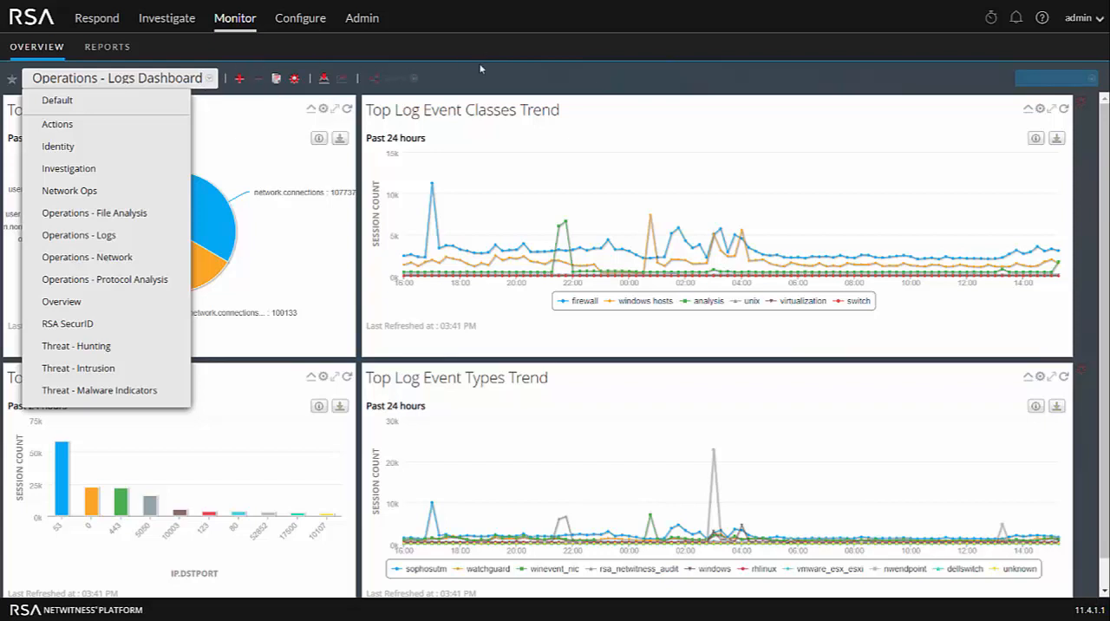
{"action": "left_click", "coordinate": [501, 79]}
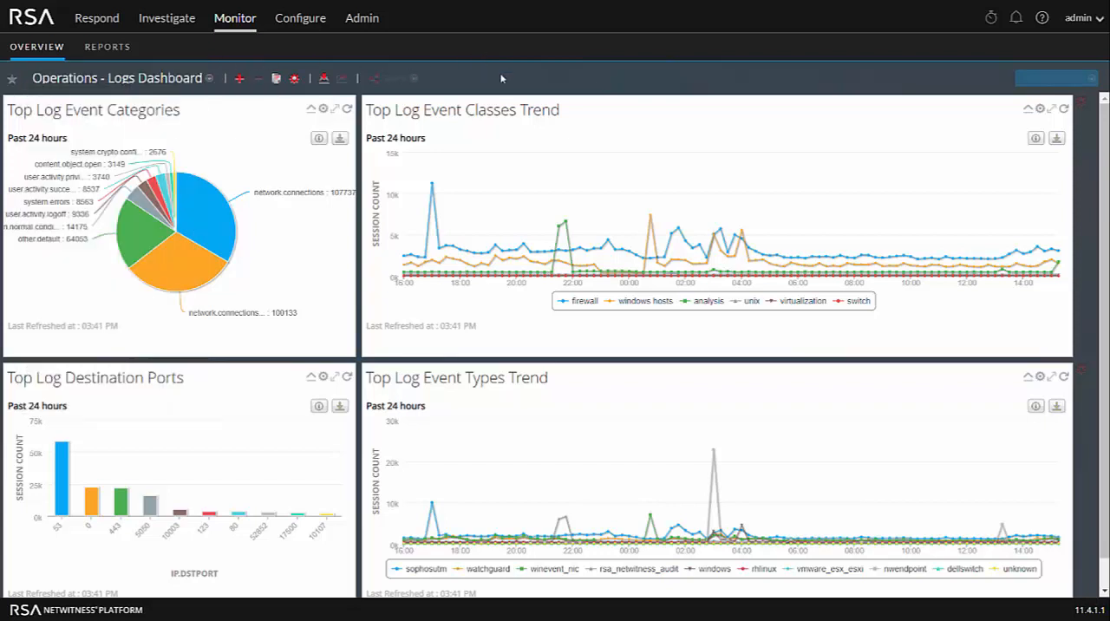
- Create a new dashboard titled "Sample Dashboard"
{"action": "left_click", "coordinate": [238, 80]}
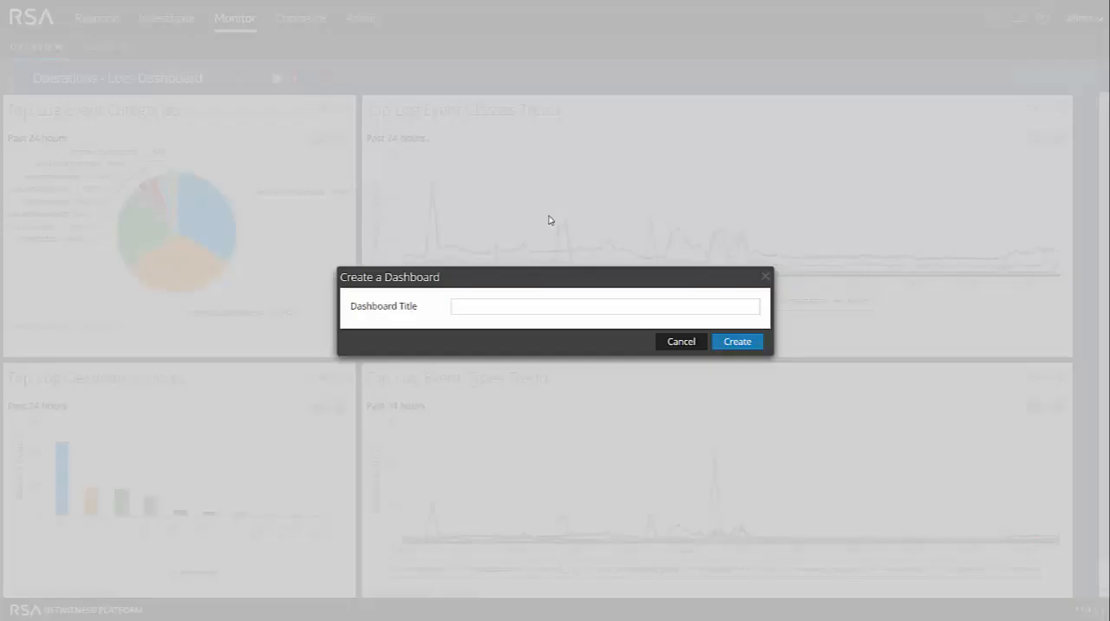
{"action": "left_click", "coordinate": [554, 307]}
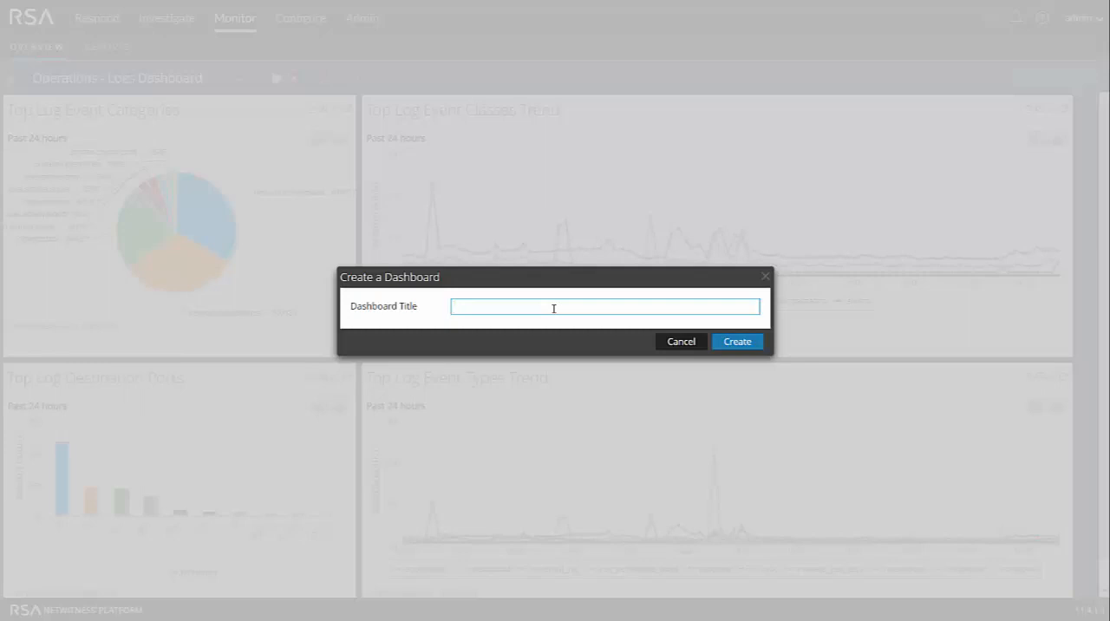
{"action": "type", "text": "Sample Dashboard"}
{"action": "left_click", "coordinate": [736, 344]}
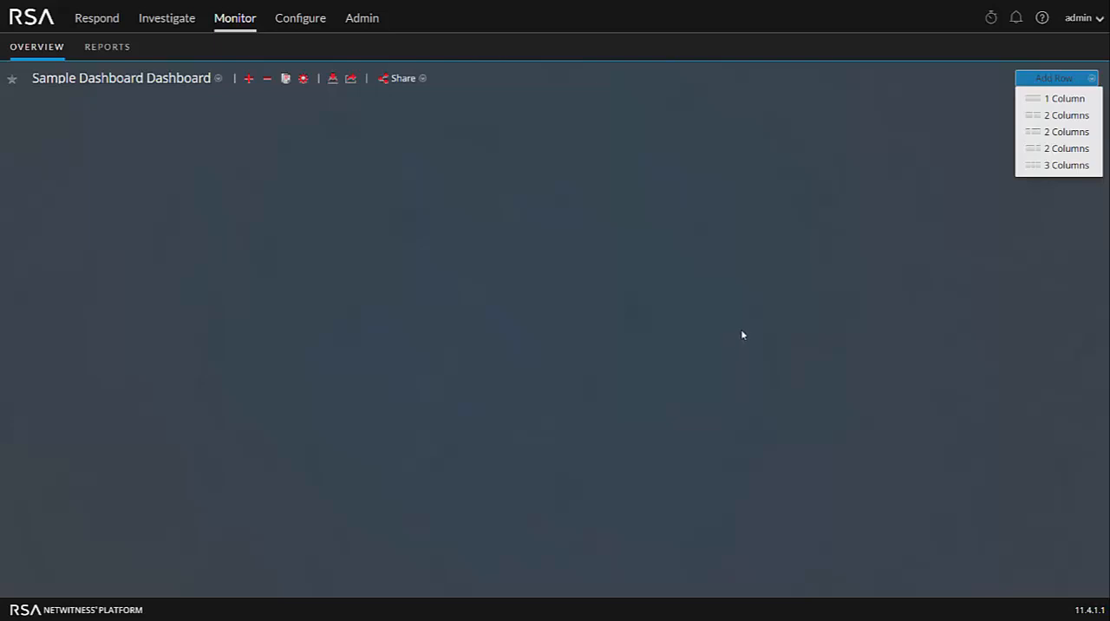
- Add a row with two equal columns and start a dashlet of type Reports Realtime Chart in its first cell
{"action": "left_click", "coordinate": [1065, 116]}
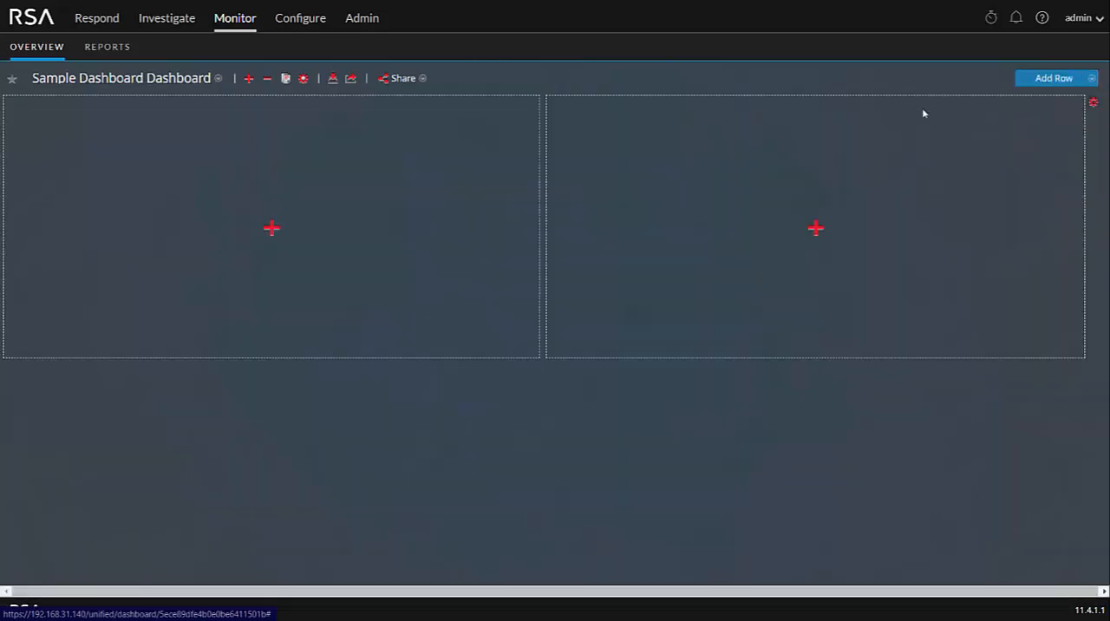
{"action": "left_click", "coordinate": [271, 228]}
{"action": "left_click", "coordinate": [669, 309]}
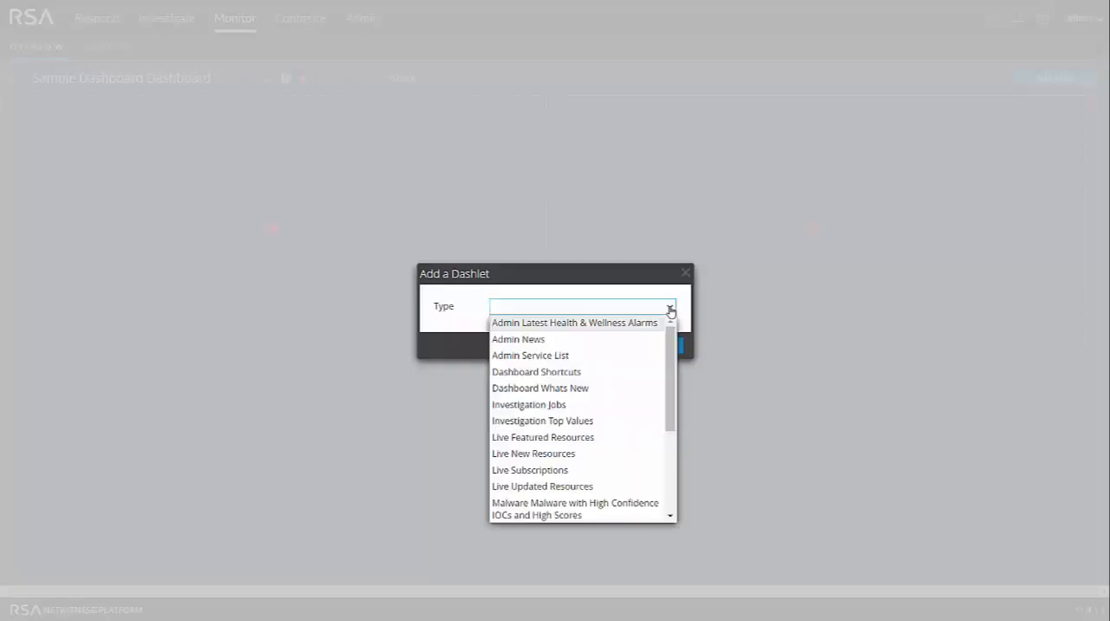
{"action": "scroll", "coordinate": [578, 483], "scroll_direction": "down", "scroll_amount": 3}
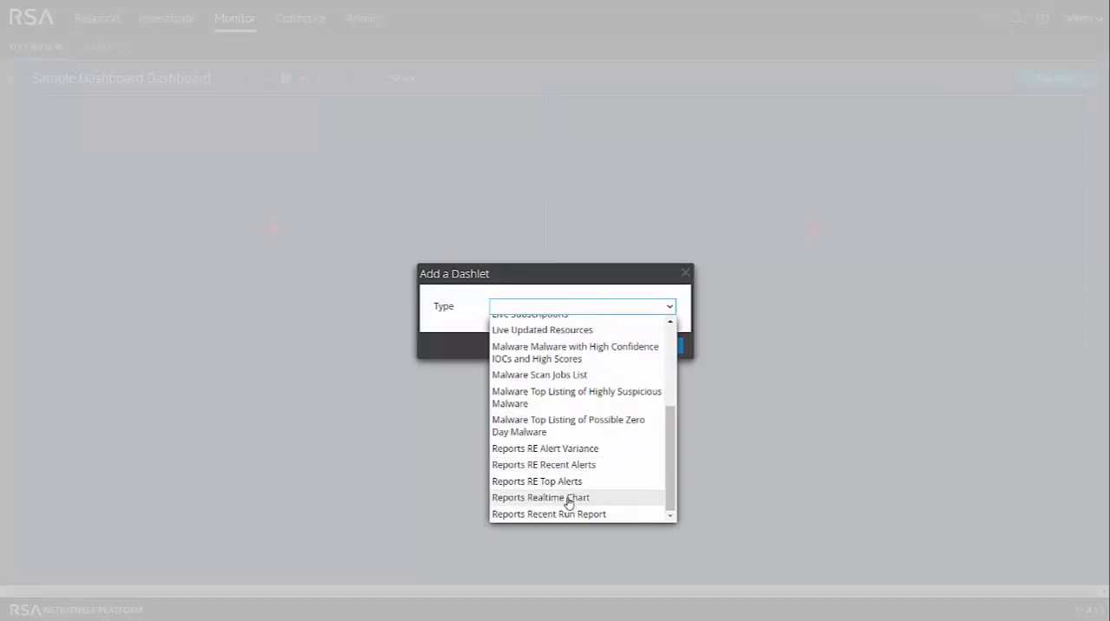
{"action": "left_click", "coordinate": [568, 497]}
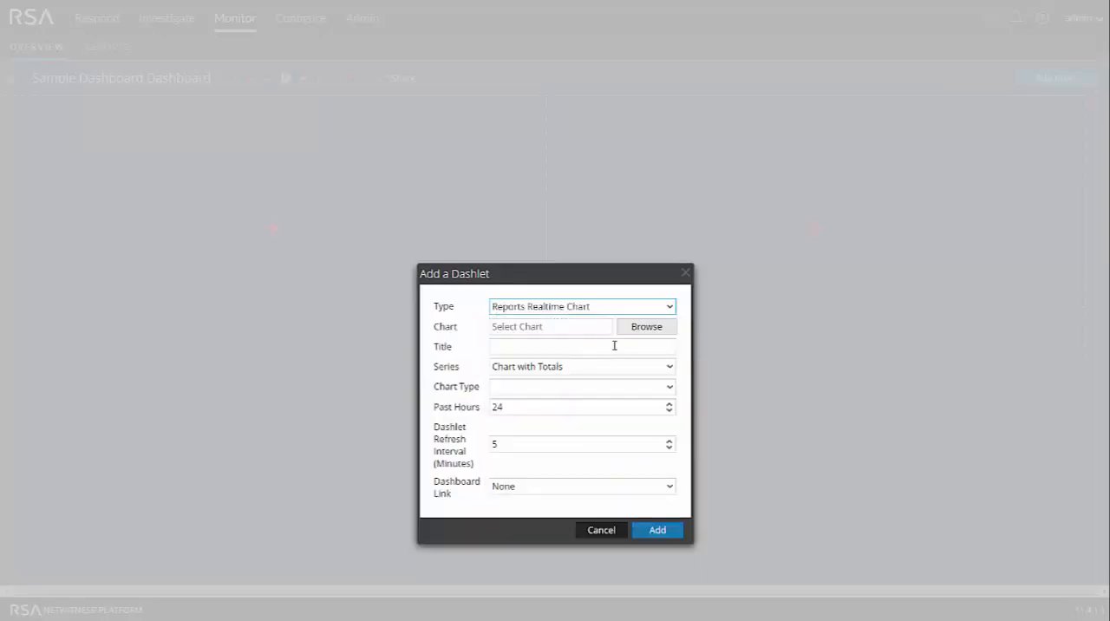
- Choose the Firewall Events chart from the available charts as the dashlet's source
{"action": "left_click", "coordinate": [647, 328]}
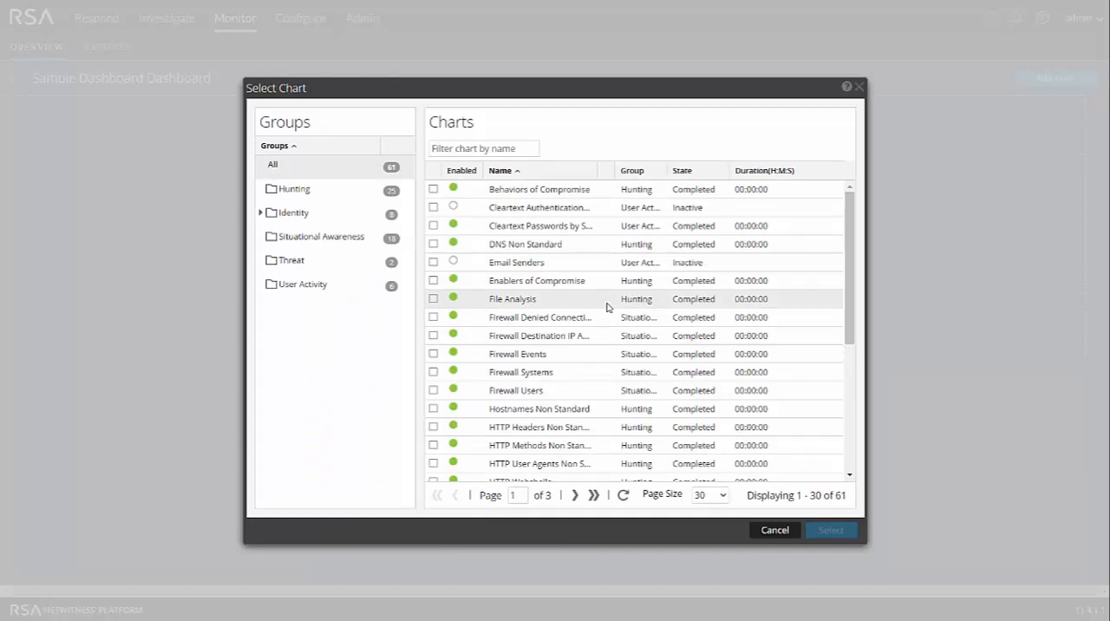
{"action": "scroll", "coordinate": [588, 331], "scroll_direction": "down", "scroll_amount": 5}
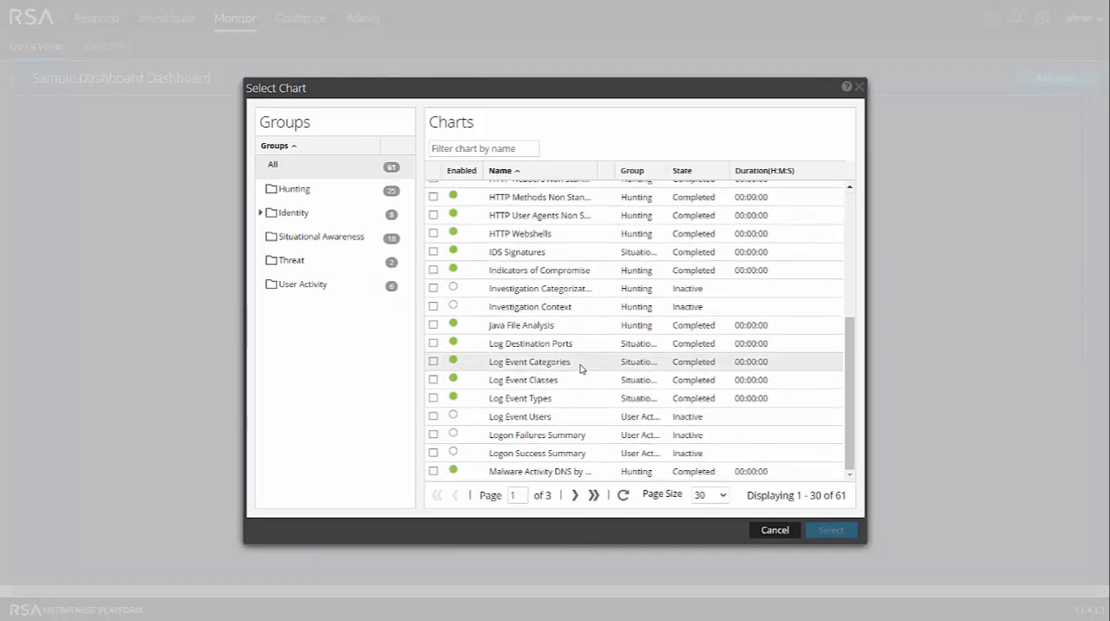
{"action": "left_click", "coordinate": [574, 495]}
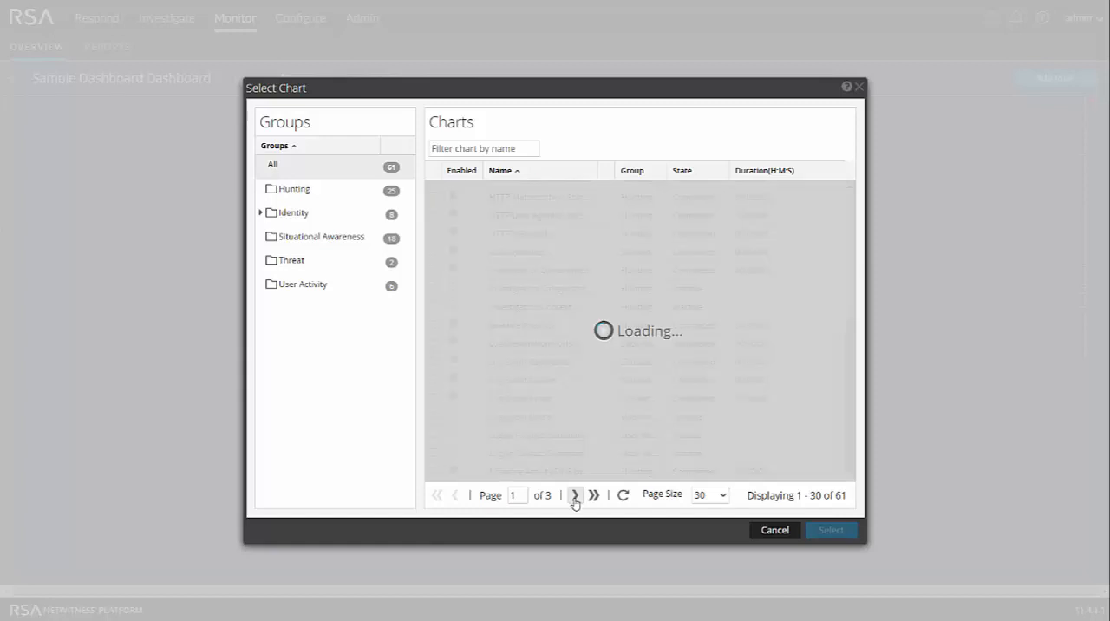
{"action": "left_click", "coordinate": [575, 496]}
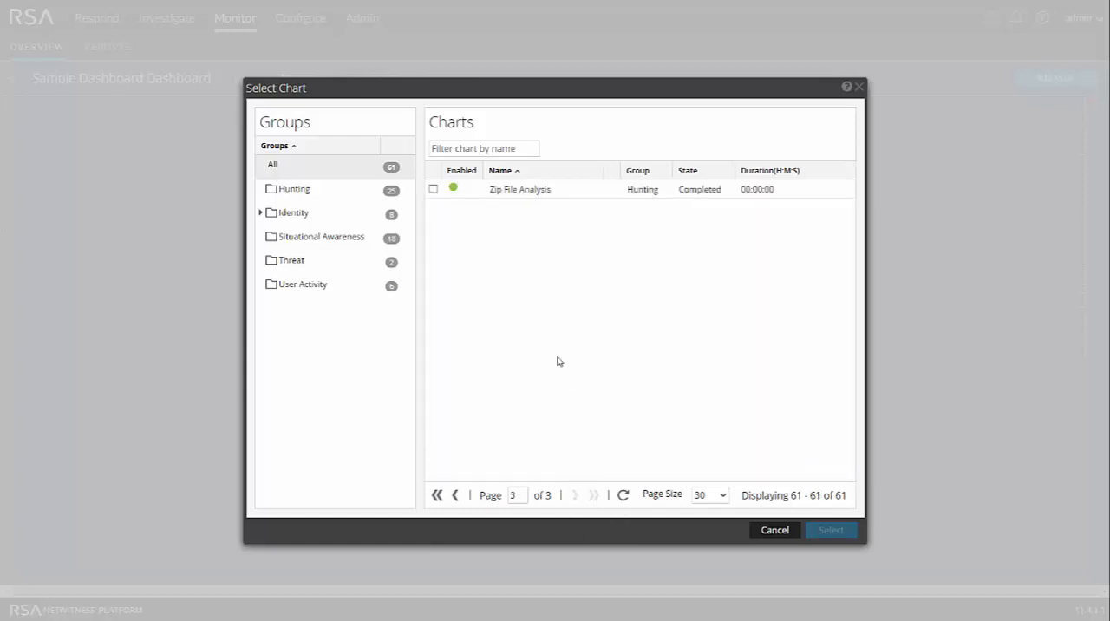
{"action": "left_click", "coordinate": [455, 499]}
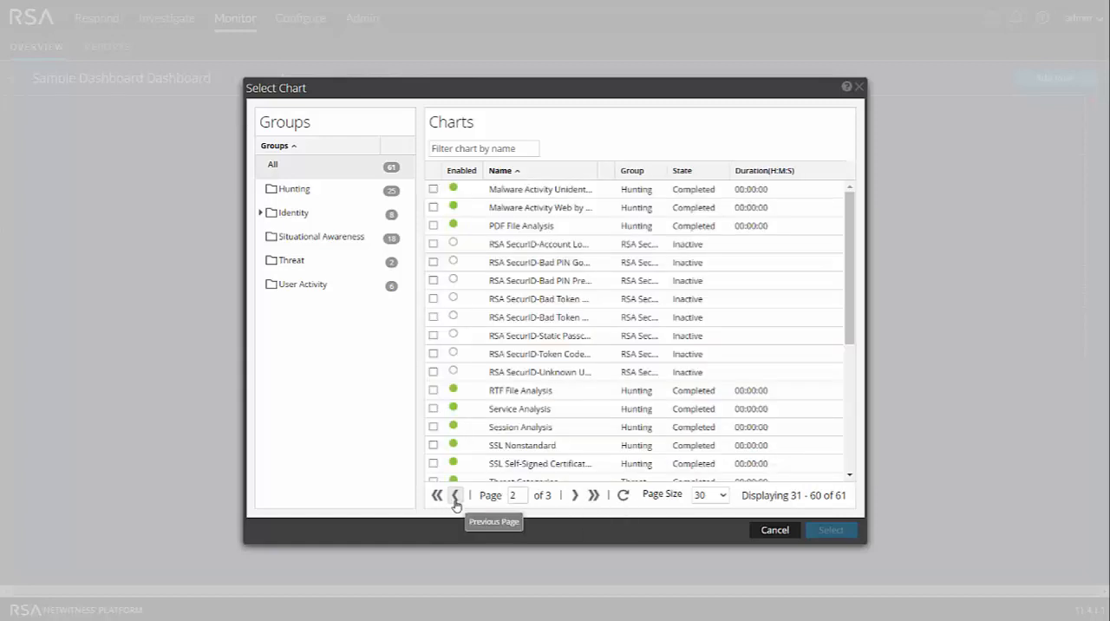
{"action": "left_click", "coordinate": [455, 498]}
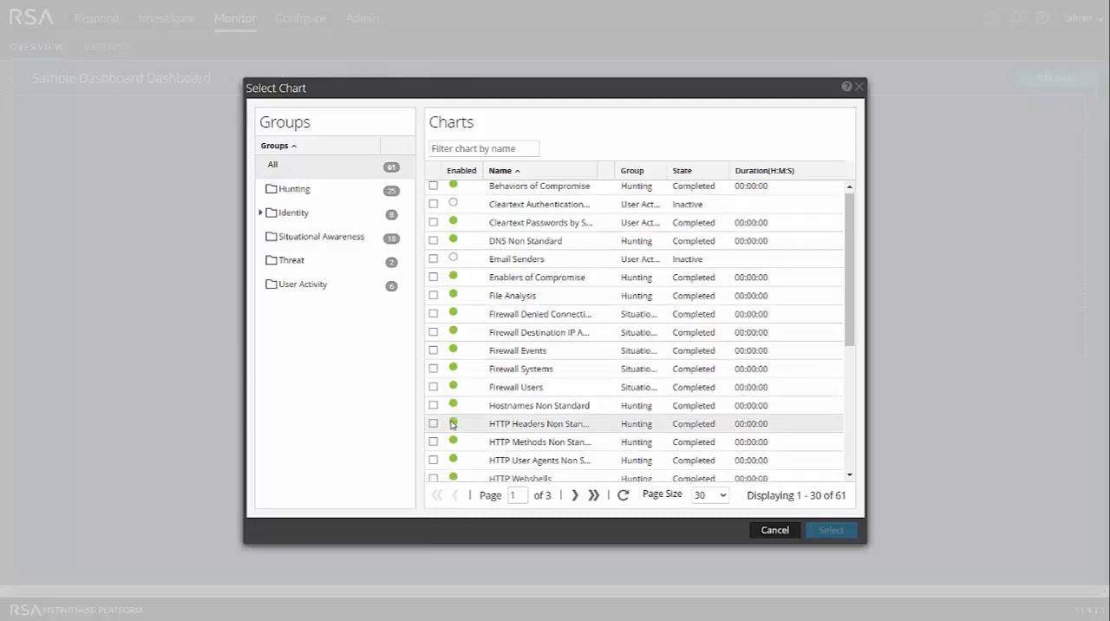
{"action": "scroll", "coordinate": [452, 420], "scroll_direction": "down", "scroll_amount": 3}
{"action": "scroll", "coordinate": [454, 415], "scroll_direction": "up", "scroll_amount": 3}
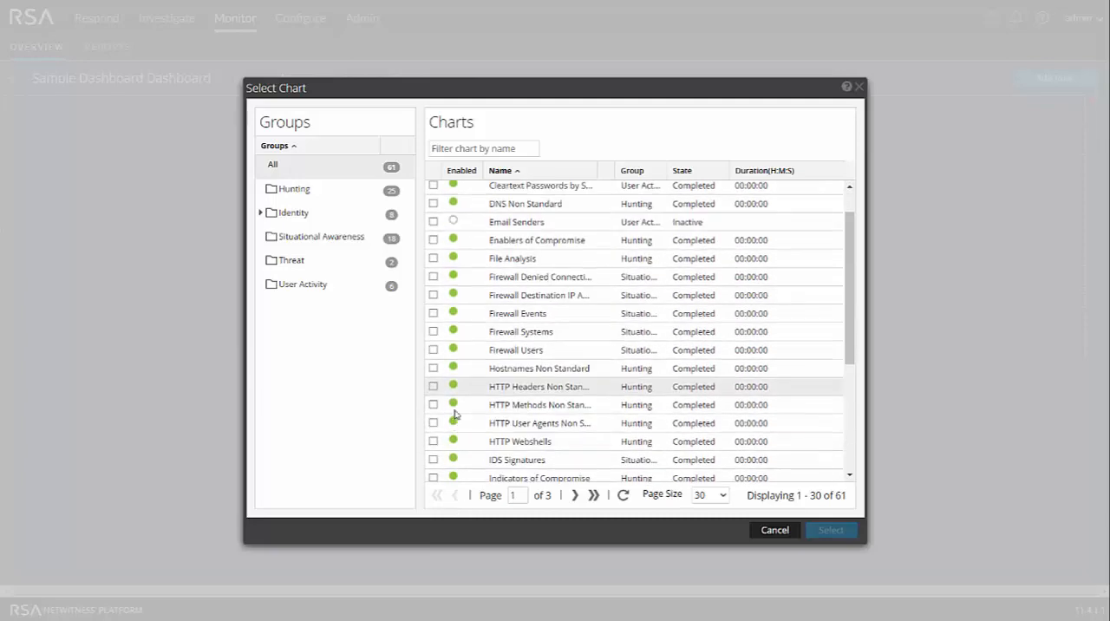
{"action": "left_click", "coordinate": [434, 314]}
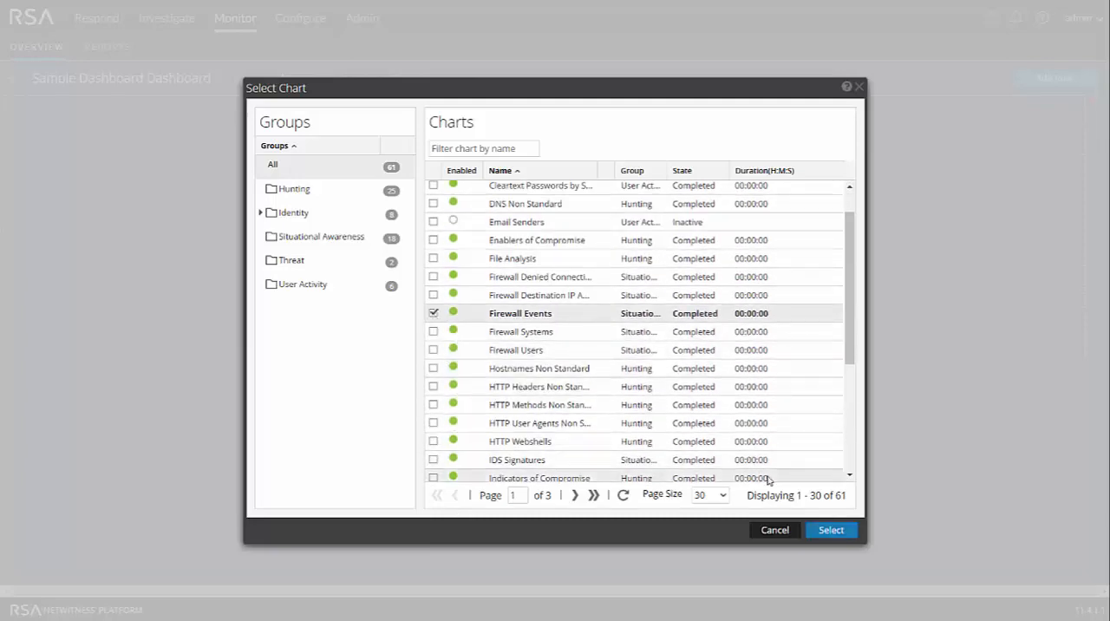
{"action": "left_click", "coordinate": [831, 530]}
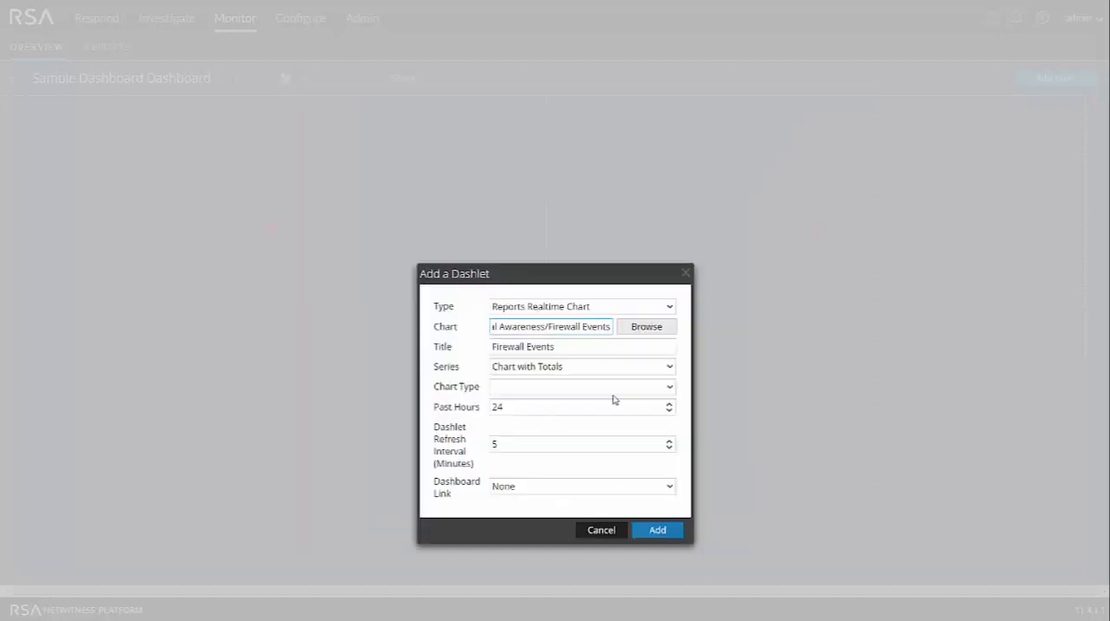
- Set the dashlet's series to Chart with Totals and its chart type to Pie, and add it to the dashboard
{"action": "left_click", "coordinate": [667, 371]}
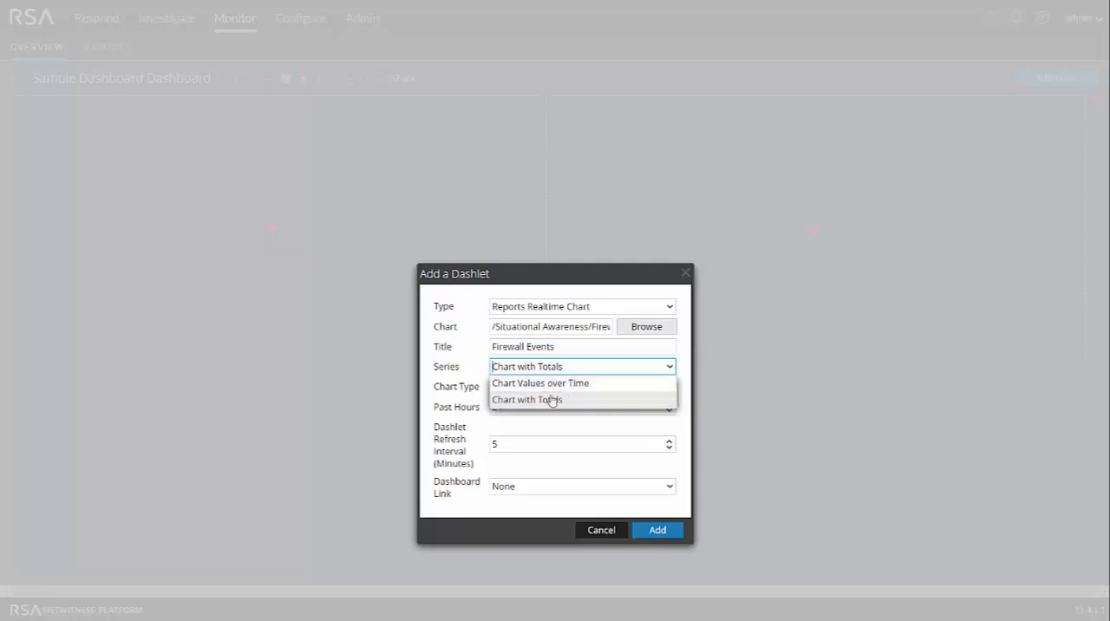
{"action": "left_click", "coordinate": [551, 400]}
{"action": "left_click", "coordinate": [670, 389]}
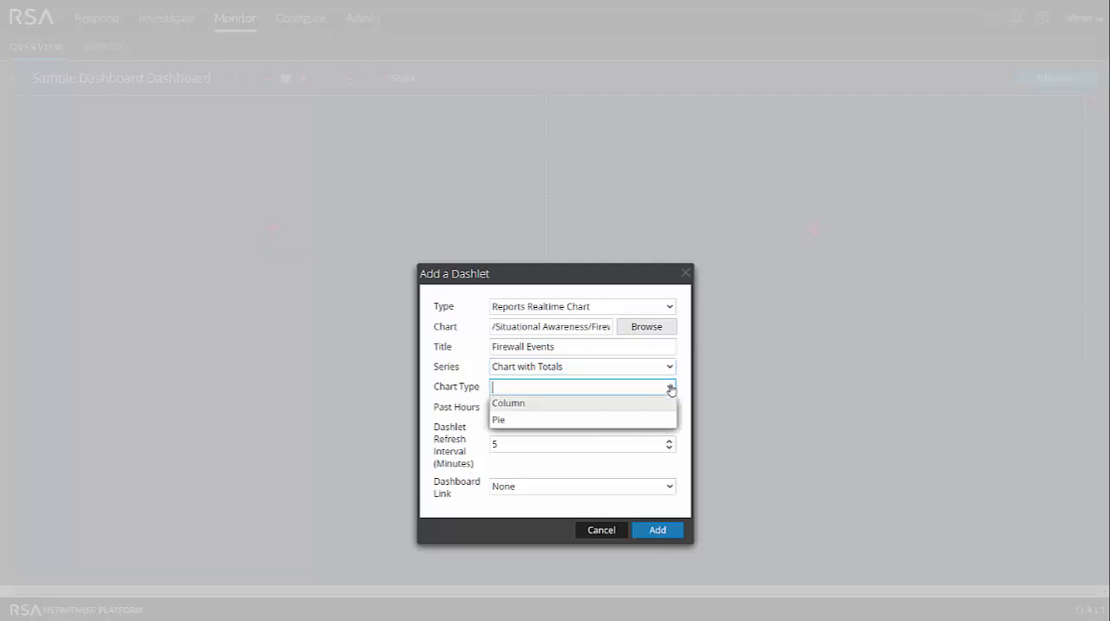
{"action": "left_click", "coordinate": [503, 421]}
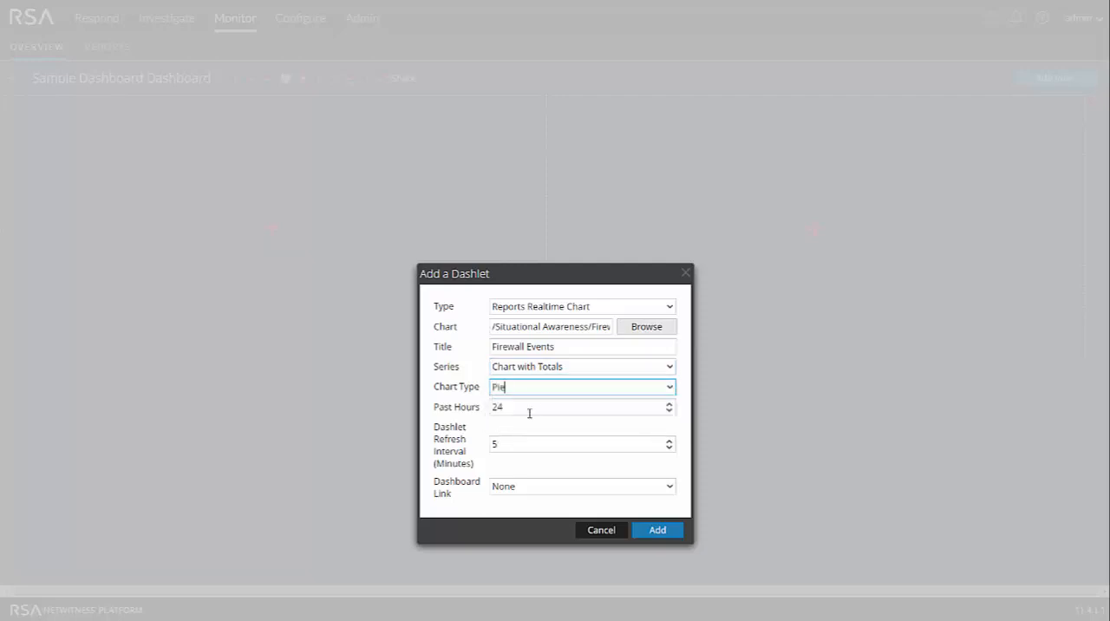
{"action": "left_click", "coordinate": [662, 533]}
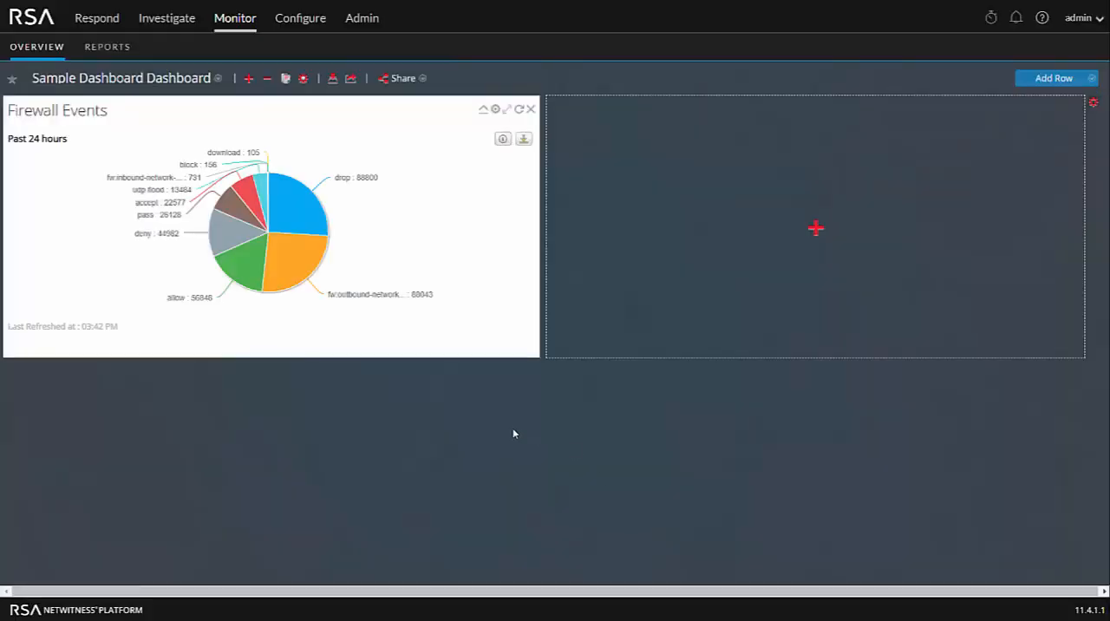
- Examine the slices of the Firewall Events pie chart and the actions offered for the drop slice
{"action": "mouse_move", "coordinate": [321, 241]}
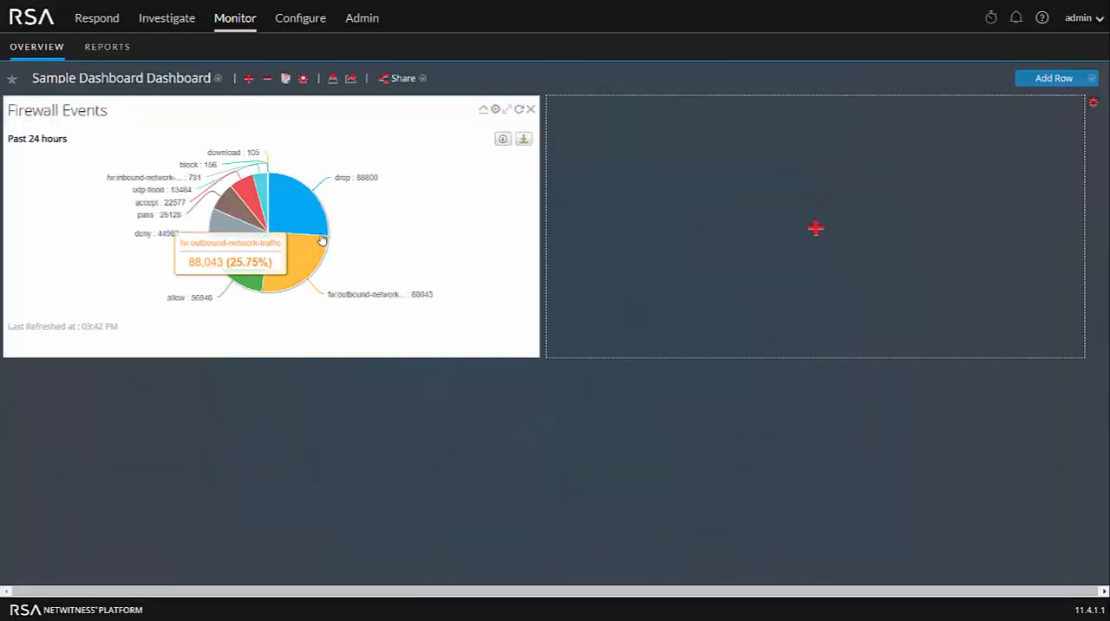
{"action": "left_click", "coordinate": [299, 205]}
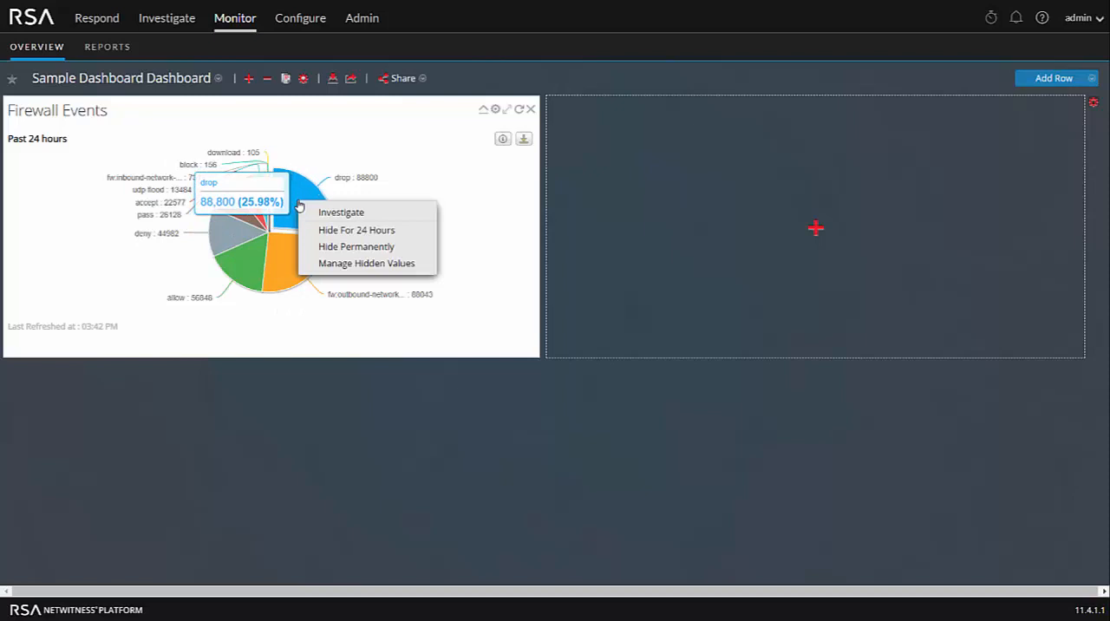
{"action": "left_click", "coordinate": [322, 326]}
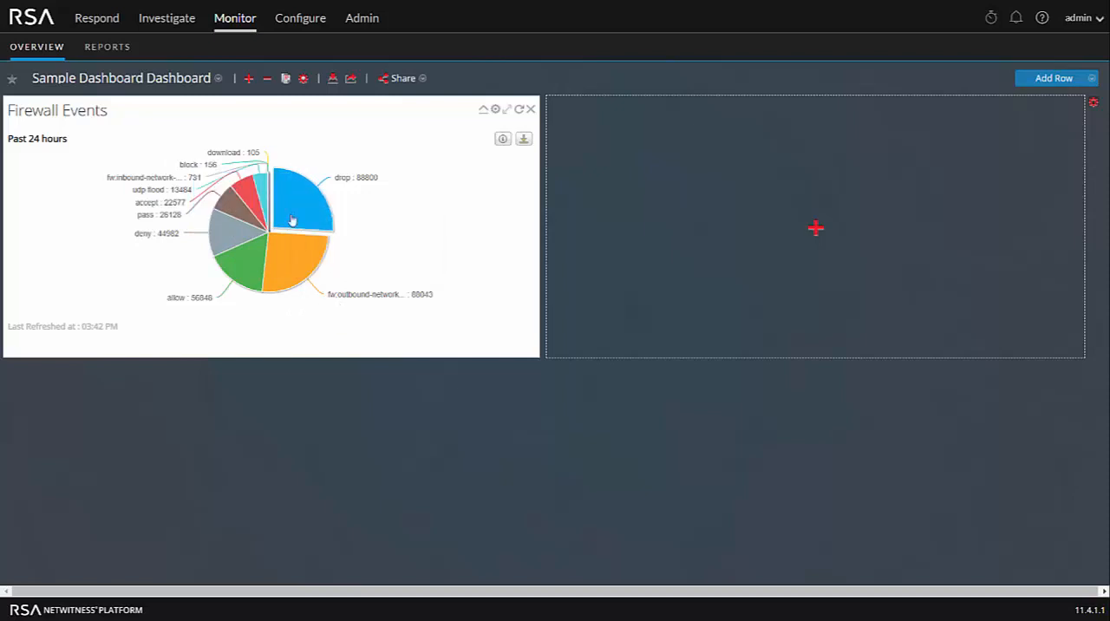
- Start a new NetWitness Platform DB report rule in the rule group listed directly below Data Exfiltration
{"action": "left_click", "coordinate": [113, 52]}
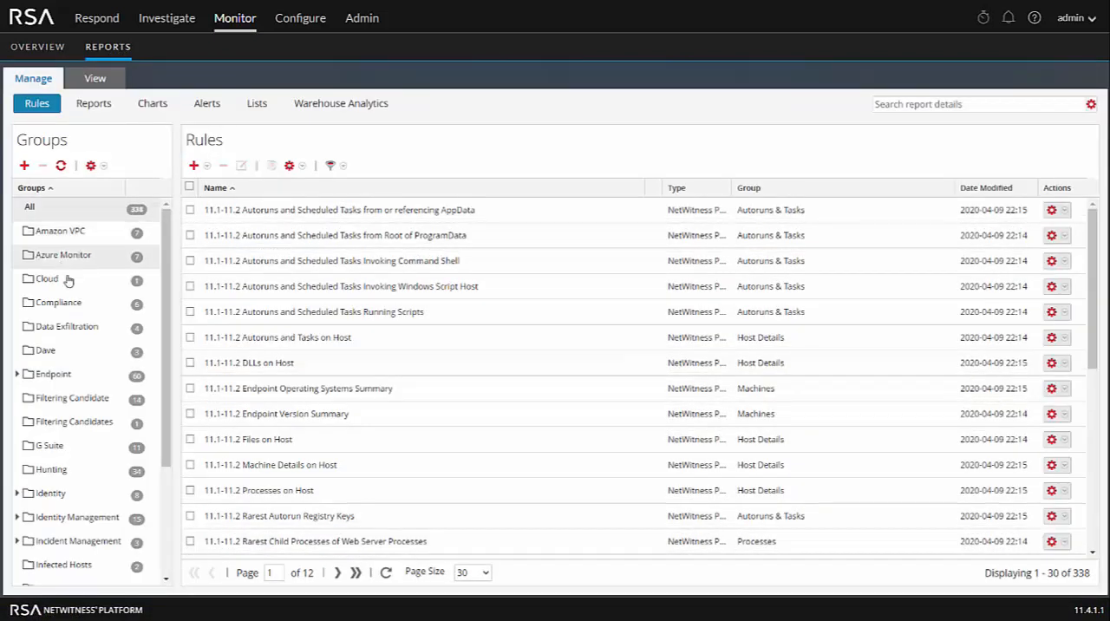
{"action": "left_click", "coordinate": [52, 352]}
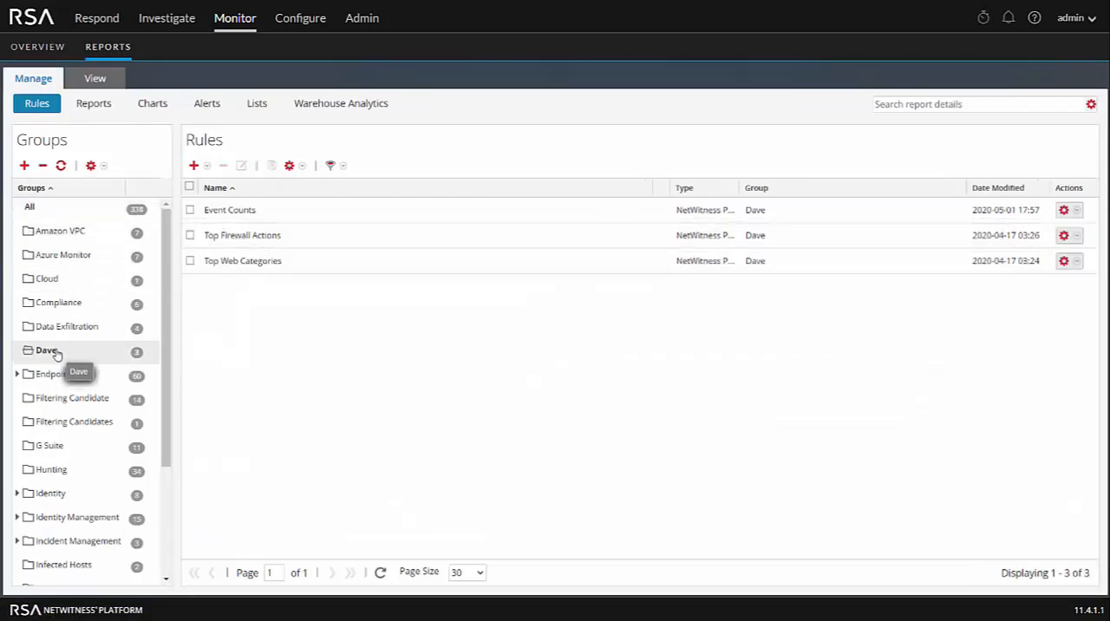
{"action": "left_click", "coordinate": [191, 165]}
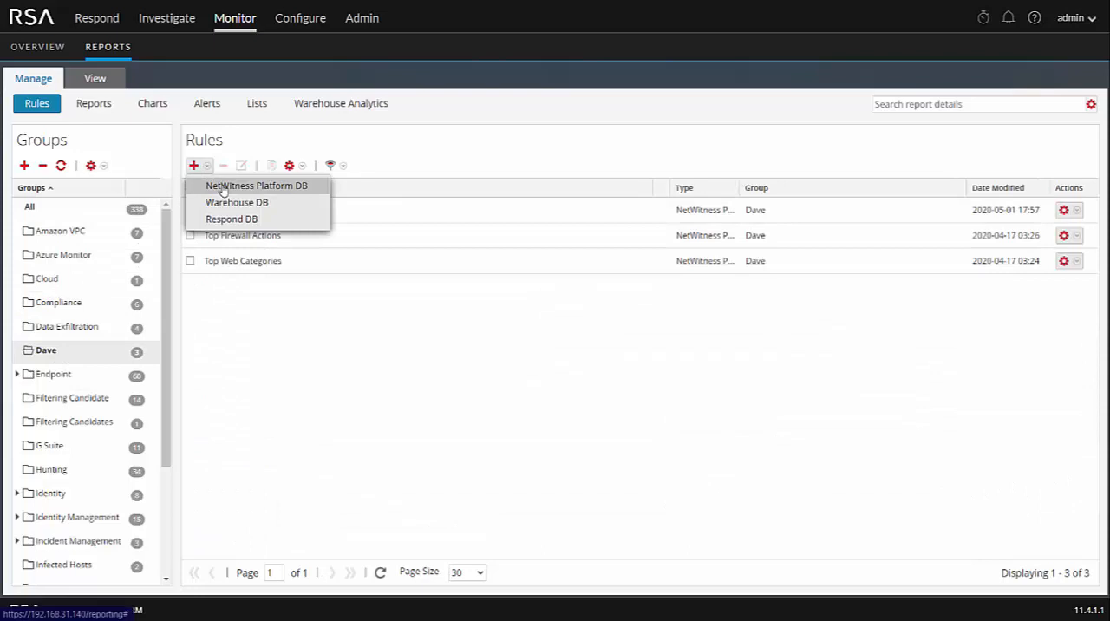
{"action": "left_click", "coordinate": [223, 188]}
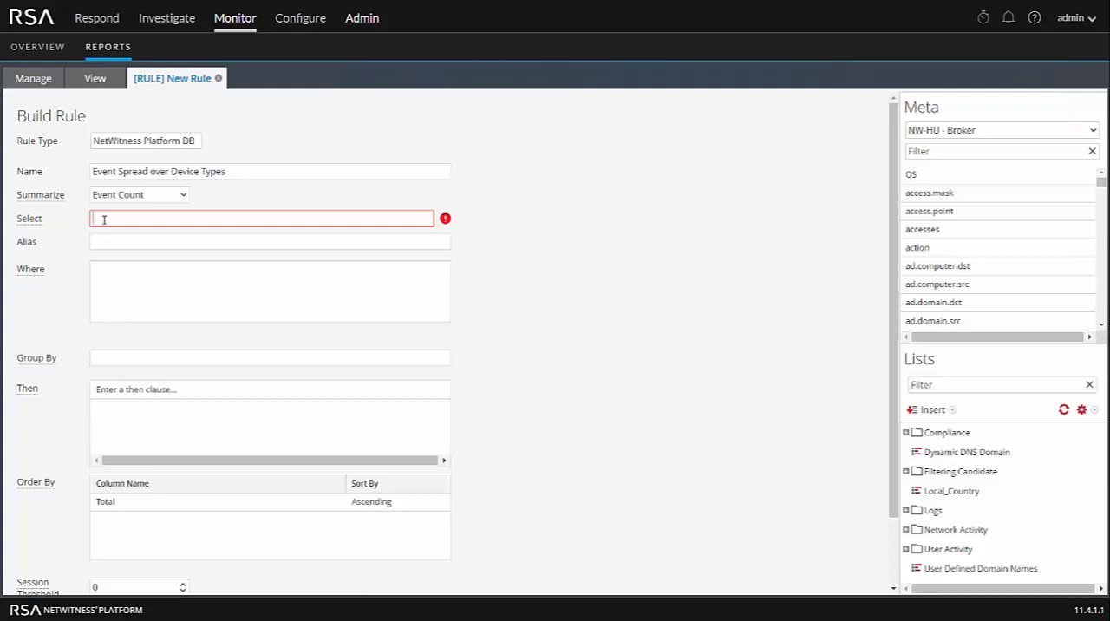
- Make the rule select device.type and give that field the alias "Device Type"
{"action": "type", "text": "device"}
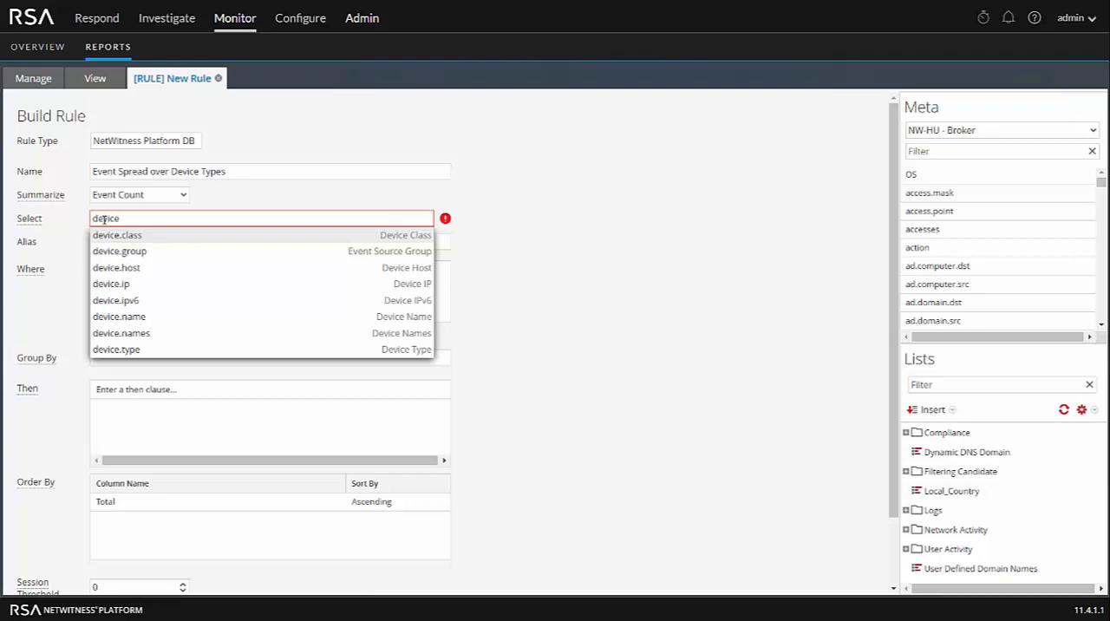
{"action": "type", "text": ".type"}
{"action": "key", "text": "Return"}
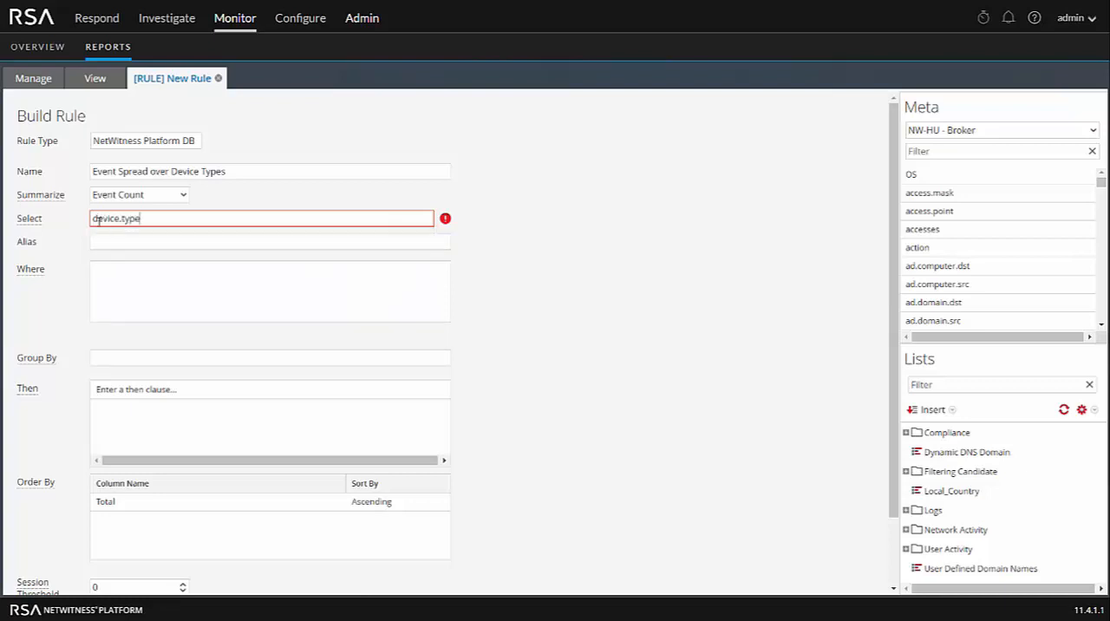
{"action": "left_click", "coordinate": [130, 241]}
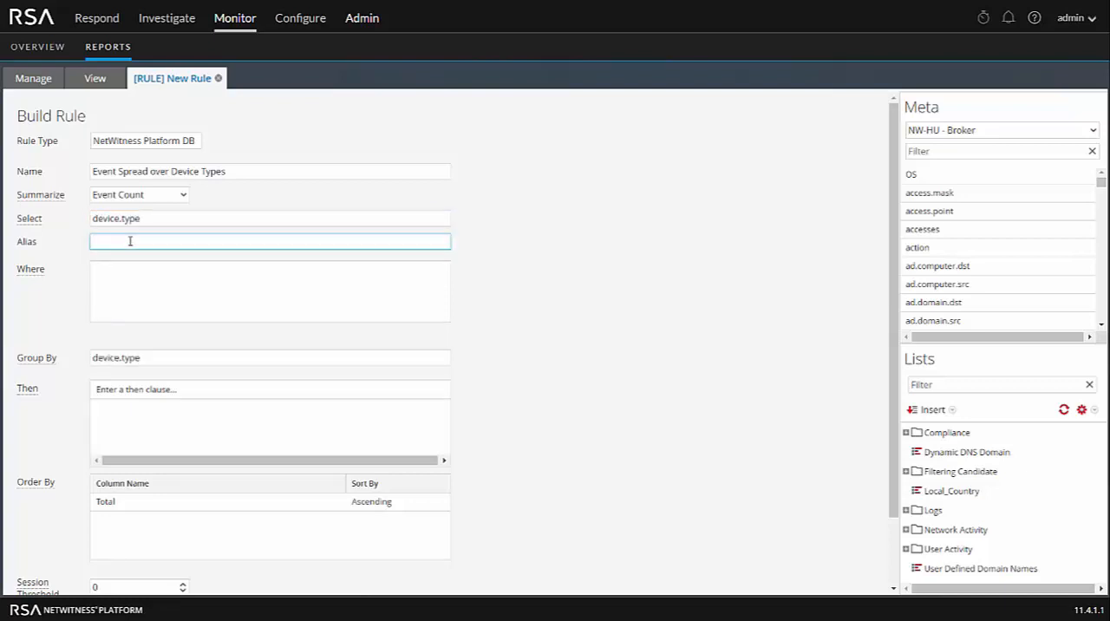
{"action": "type", "text": "Device Type"}
- Limit the rule to log events with the Where clause "medium =32"
{"action": "left_click", "coordinate": [122, 281]}
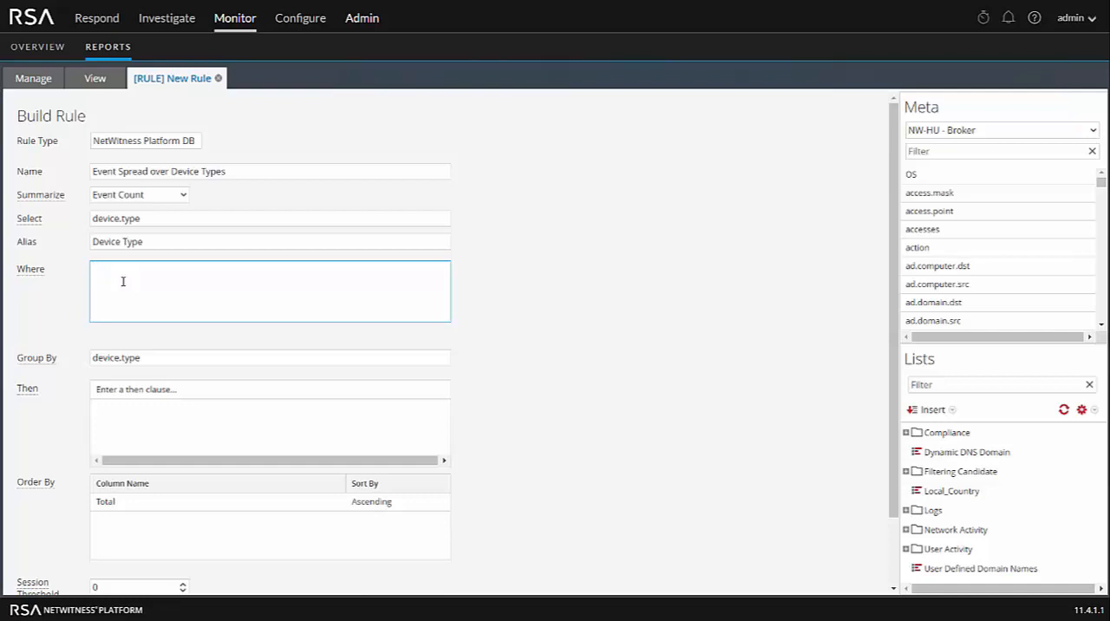
{"action": "type", "text": "mediu"}
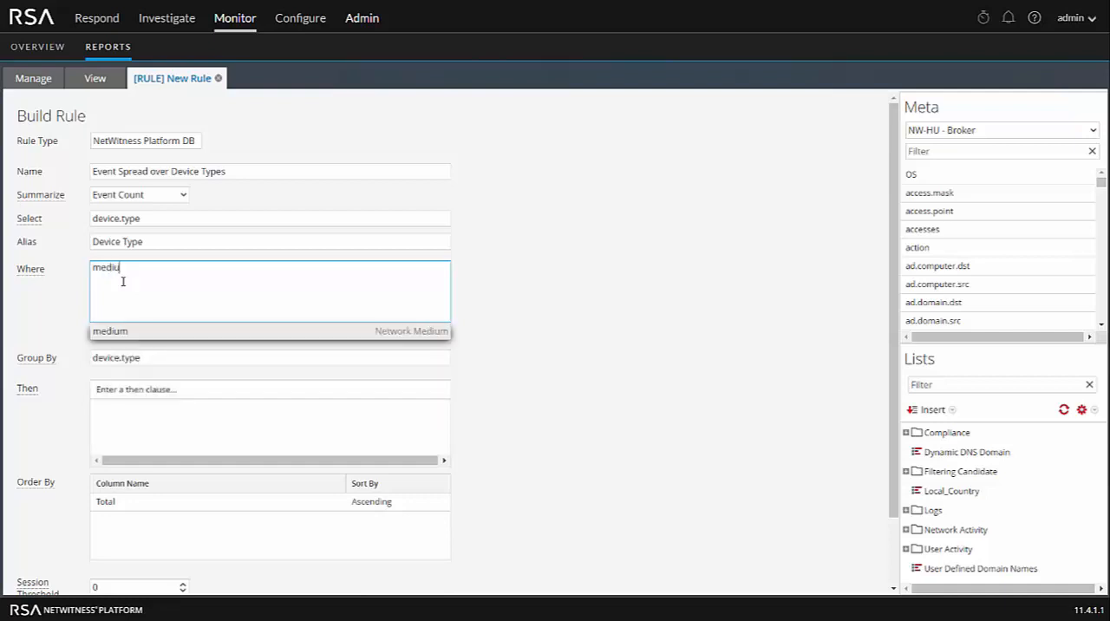
{"action": "type", "text": "m "}
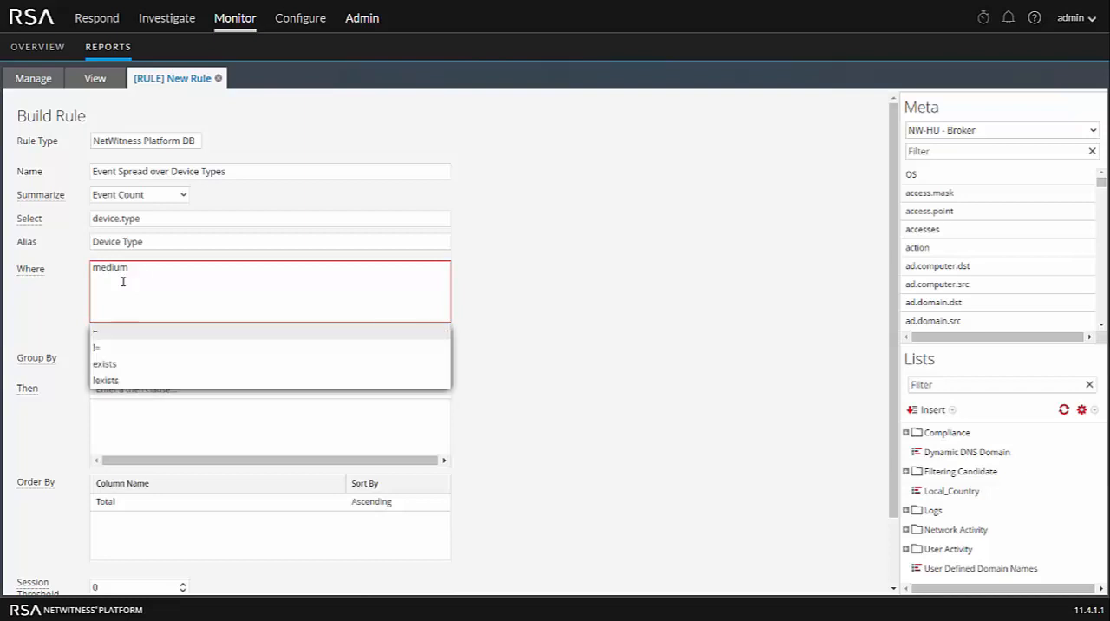
{"action": "type", "text": "=32"}
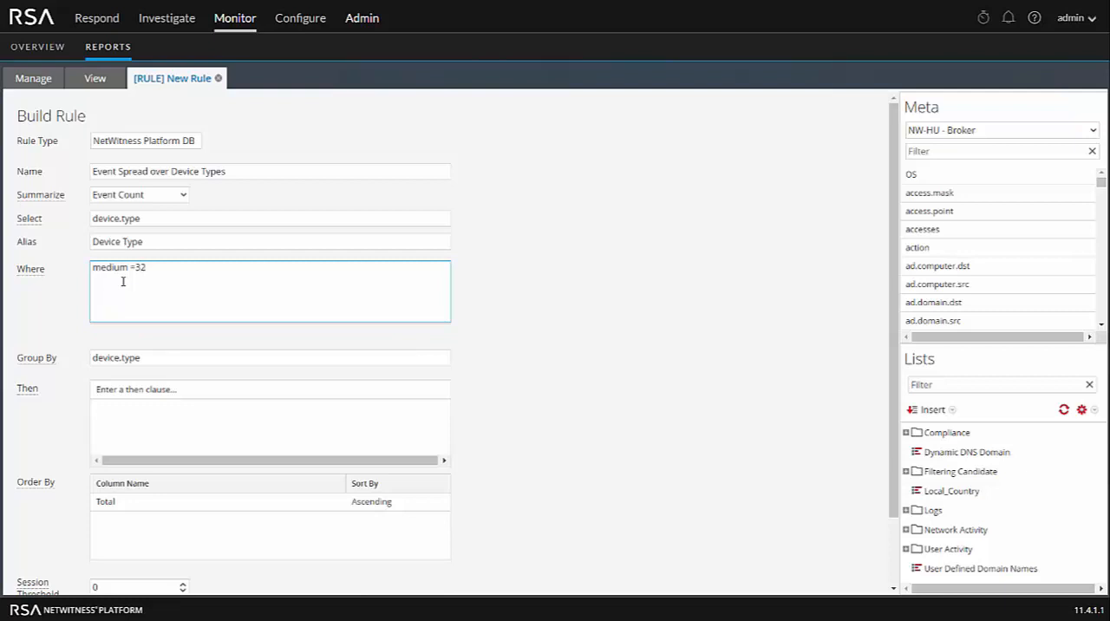
- Sort the rule's results by Total in descending order and save the rule
{"action": "left_click", "coordinate": [193, 503]}
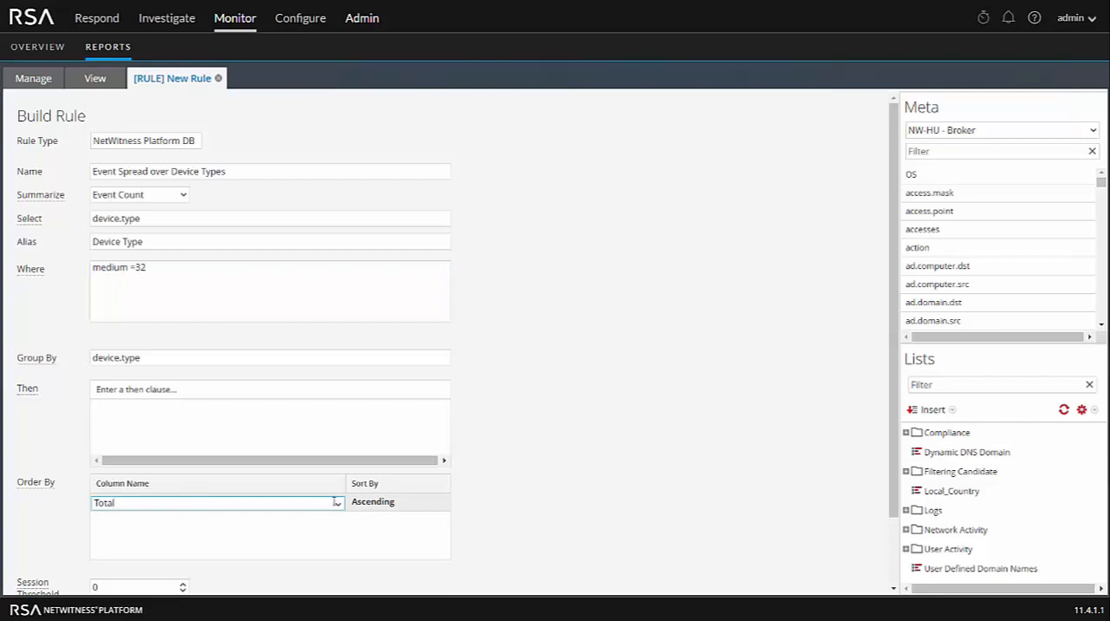
{"action": "left_click", "coordinate": [436, 512]}
{"action": "left_click", "coordinate": [439, 505]}
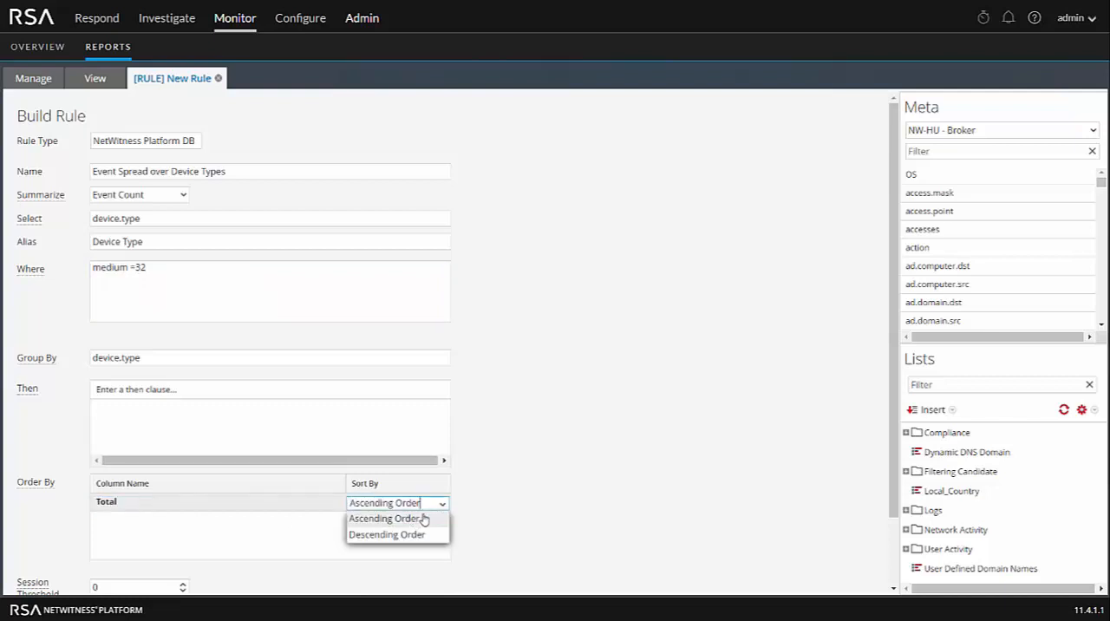
{"action": "left_click", "coordinate": [404, 532]}
{"action": "left_click", "coordinate": [547, 525]}
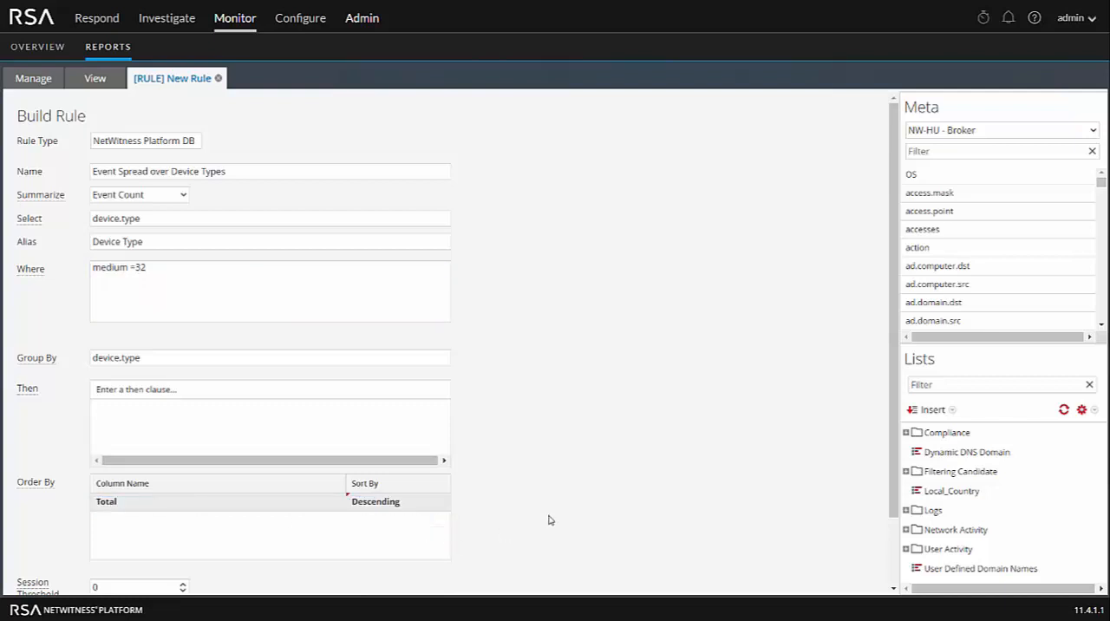
{"action": "scroll", "coordinate": [549, 520], "scroll_direction": "down", "scroll_amount": 2}
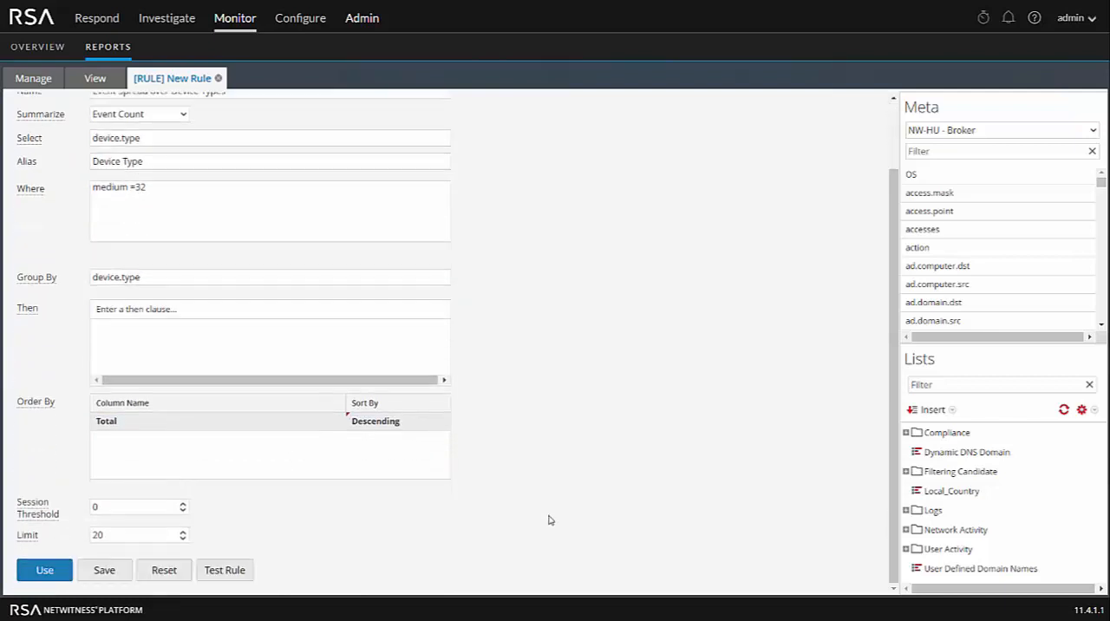
{"action": "left_click", "coordinate": [105, 574]}
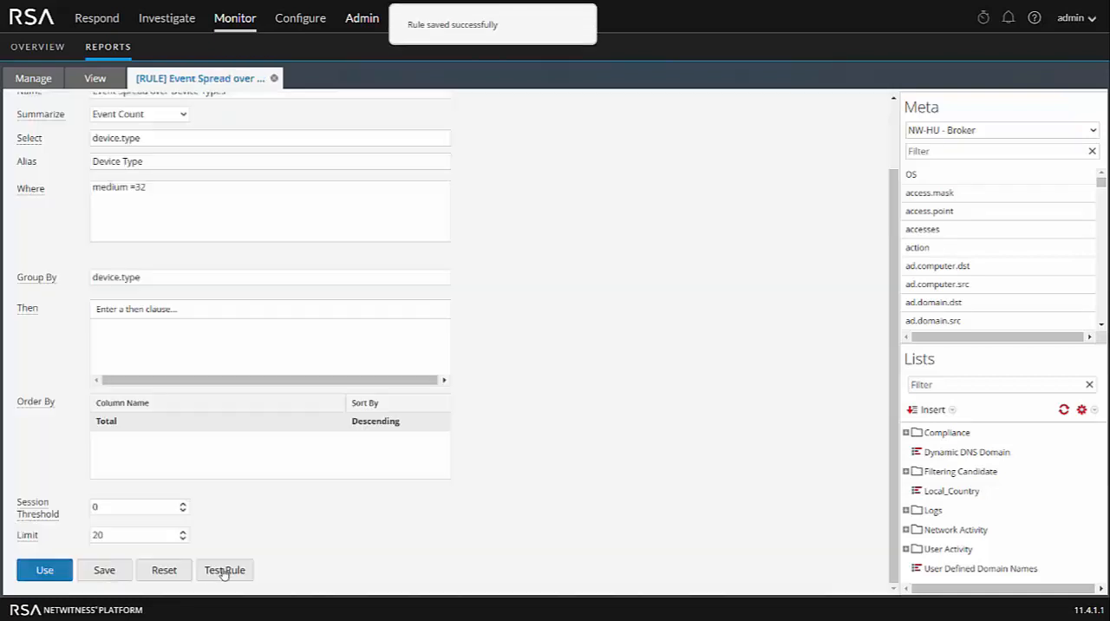
- Test the rule against the NW-HU - Broker data source in Tabular format over the past 1 hour, and close the test
{"action": "left_click", "coordinate": [224, 569]}
{"action": "left_click", "coordinate": [269, 152]}
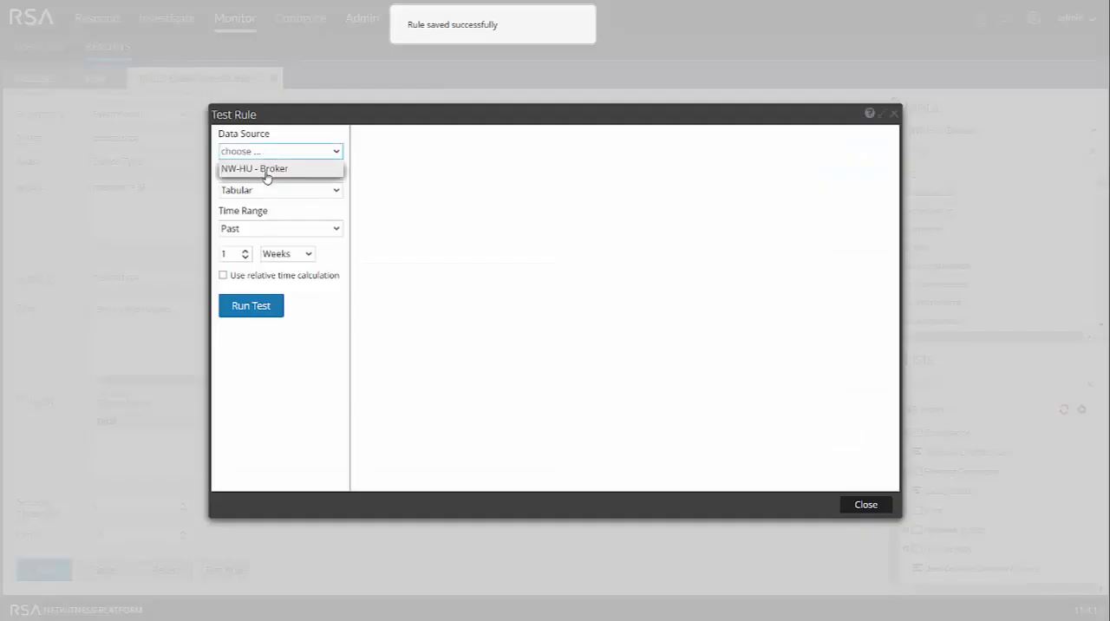
{"action": "left_click", "coordinate": [265, 170]}
{"action": "left_click", "coordinate": [265, 189]}
{"action": "left_click", "coordinate": [260, 206]}
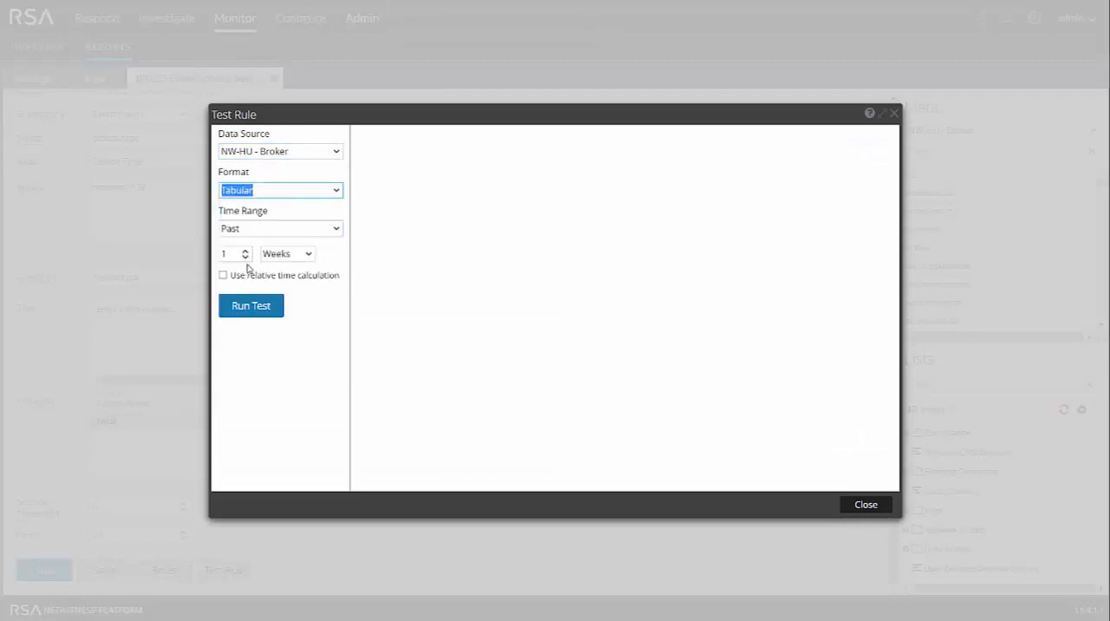
{"action": "left_click", "coordinate": [308, 254]}
{"action": "left_click", "coordinate": [276, 271]}
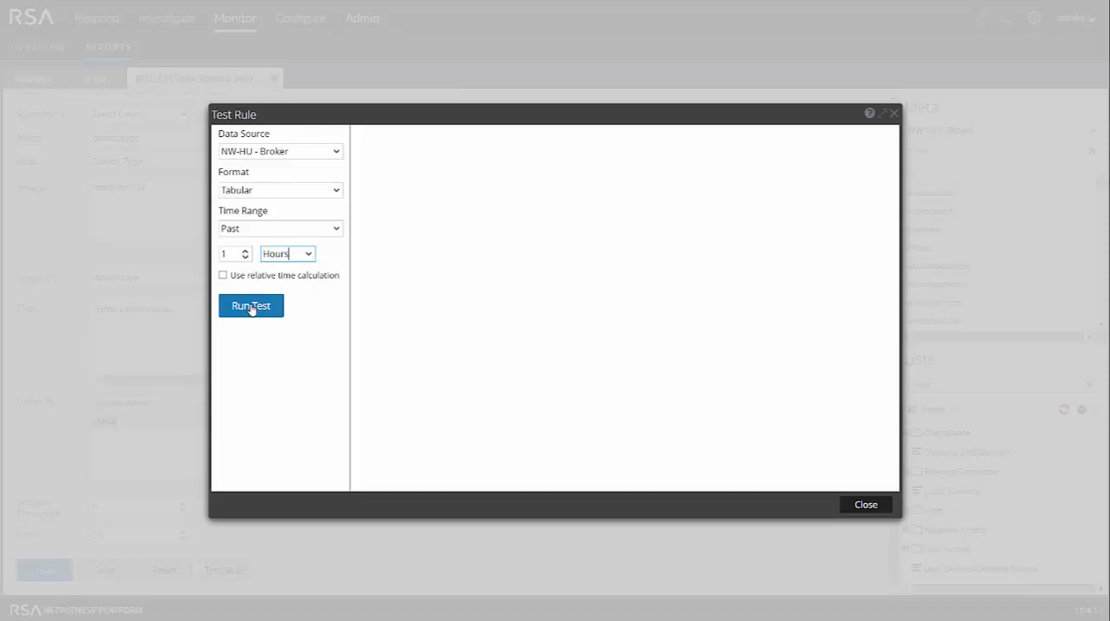
{"action": "left_click", "coordinate": [251, 307]}
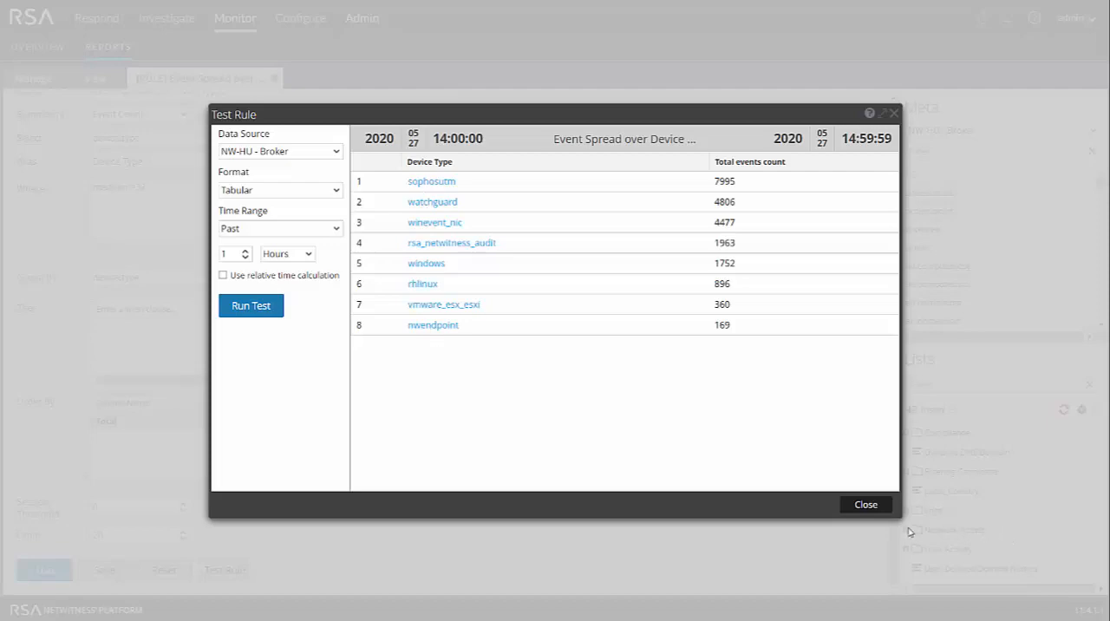
{"action": "left_click", "coordinate": [873, 507]}
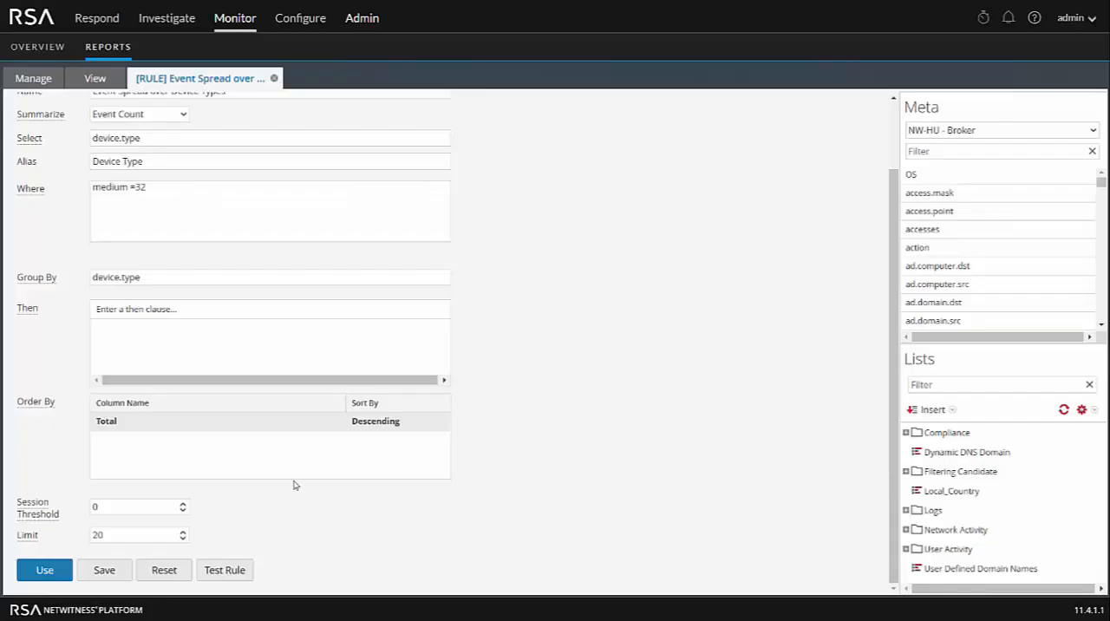
- Use the rule as the basis of a new chart named "Event Spread"
{"action": "left_click", "coordinate": [38, 577]}
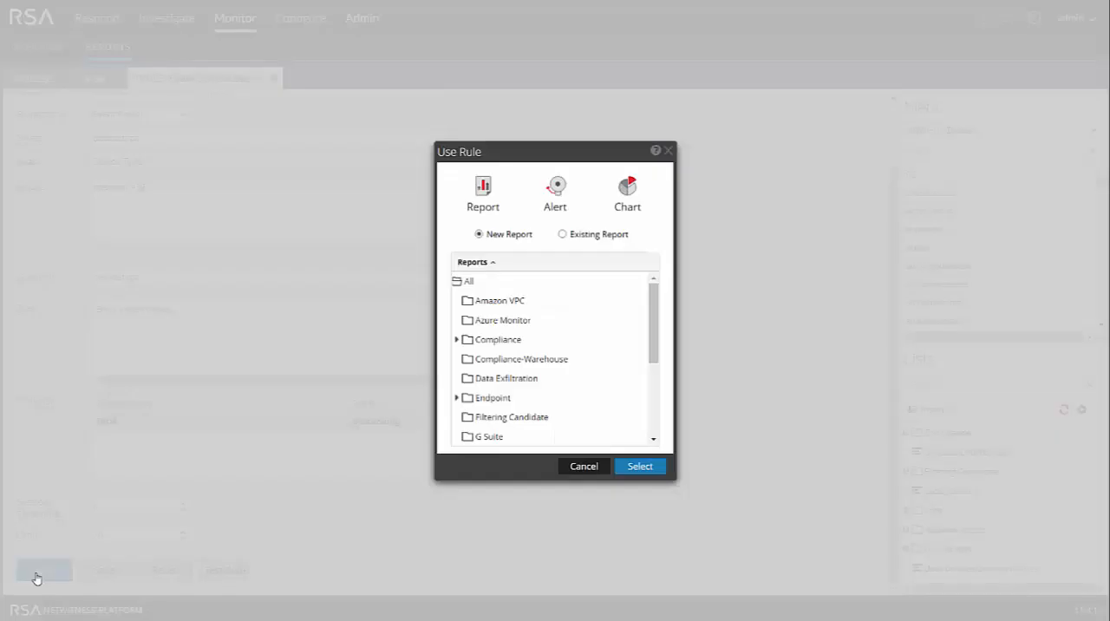
{"action": "left_click", "coordinate": [627, 192]}
{"action": "left_click", "coordinate": [639, 239]}
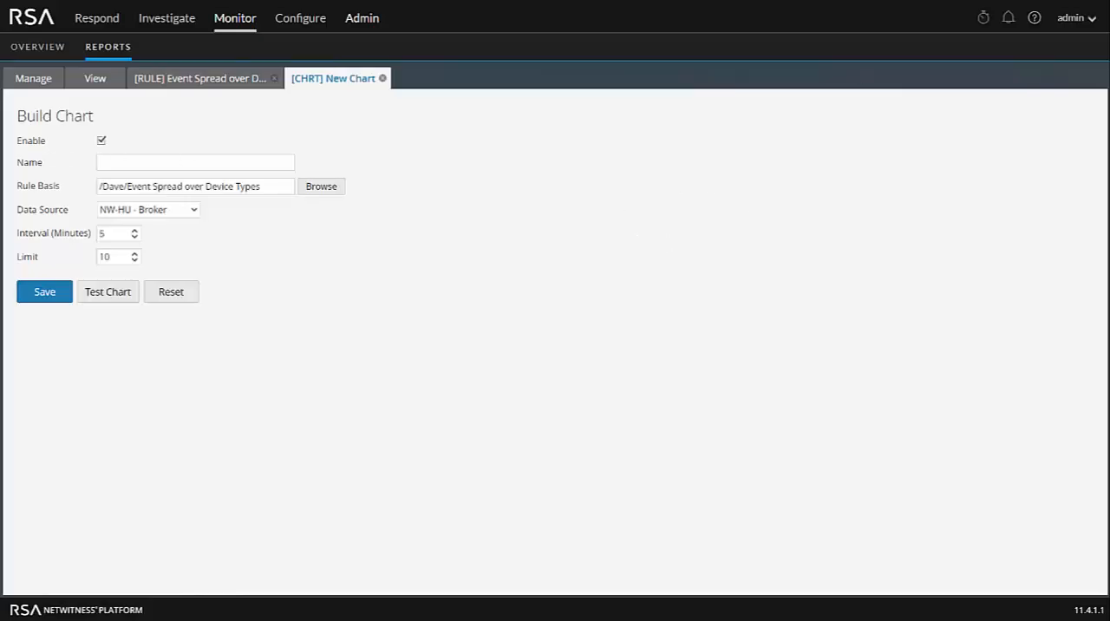
{"action": "type", "text": "Event Spread"}
- Test the new chart as a Pie using Chart with Totals, close the test and save the chart
{"action": "left_click", "coordinate": [106, 293]}
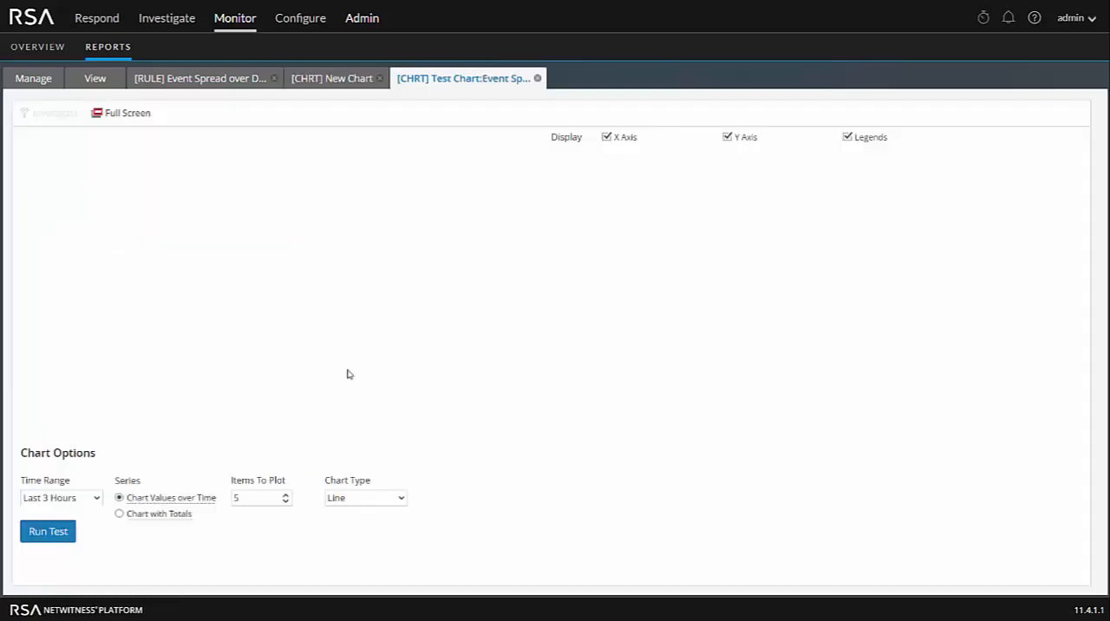
{"action": "left_click", "coordinate": [120, 513]}
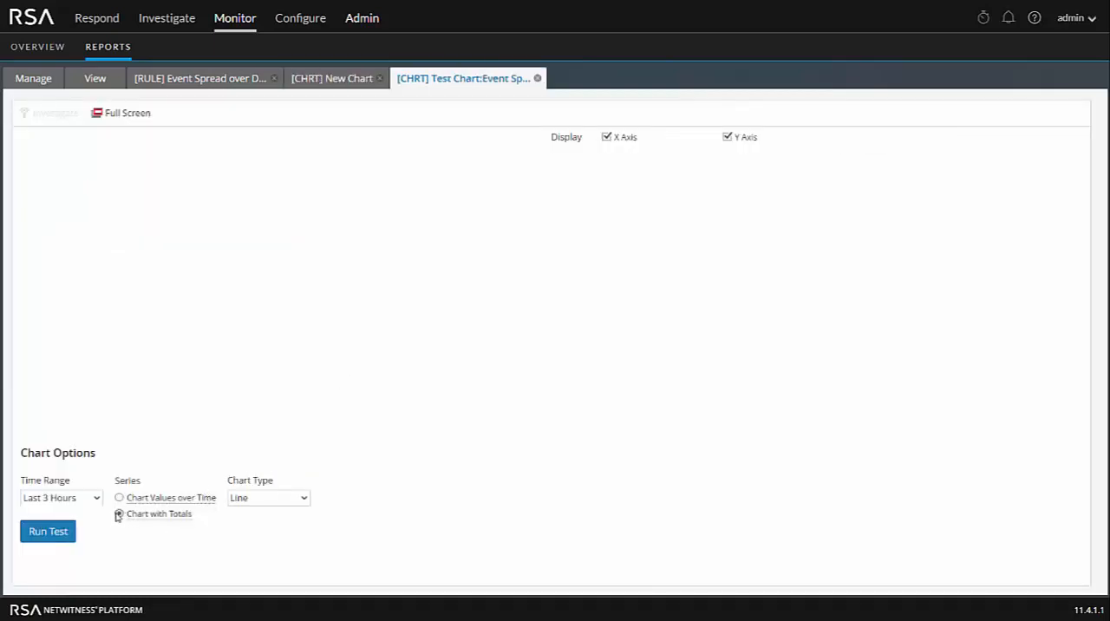
{"action": "left_click", "coordinate": [300, 499]}
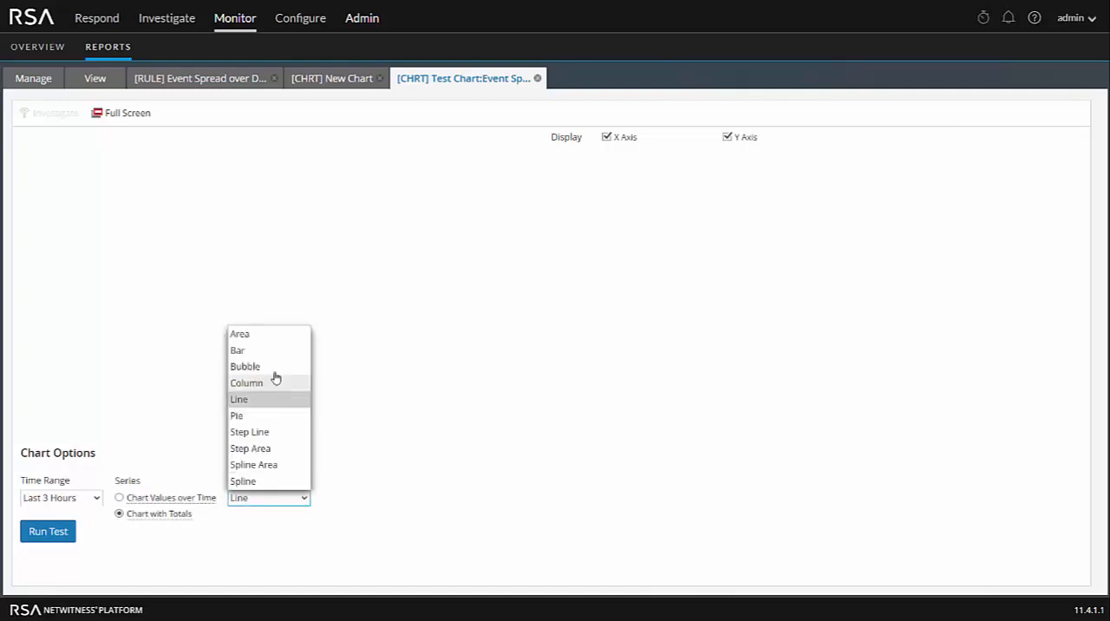
{"action": "left_click", "coordinate": [255, 416]}
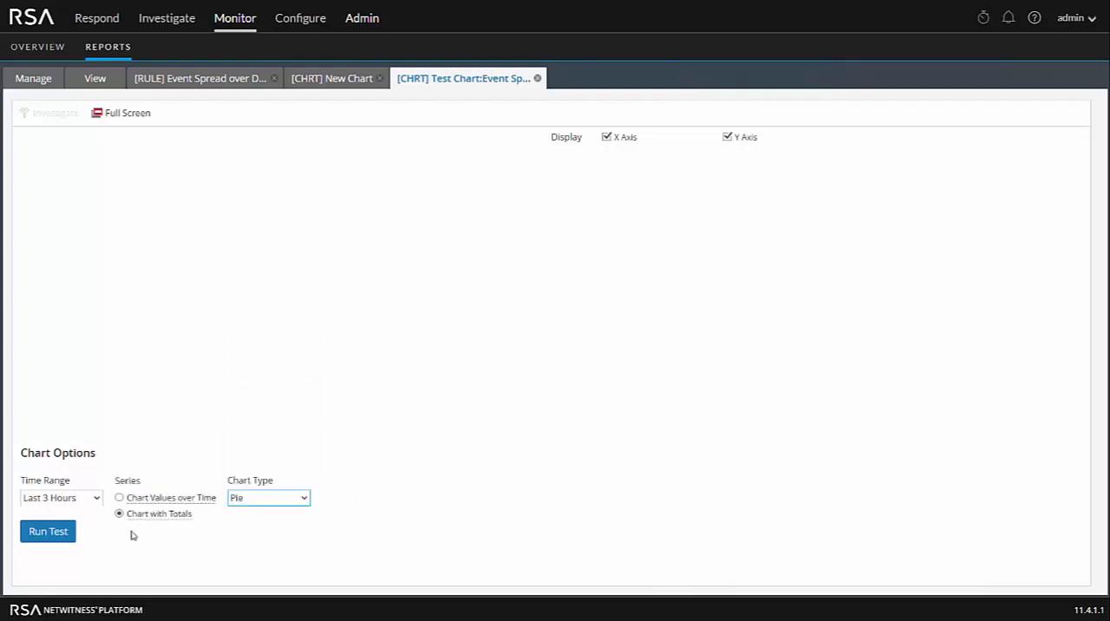
{"action": "left_click", "coordinate": [44, 532]}
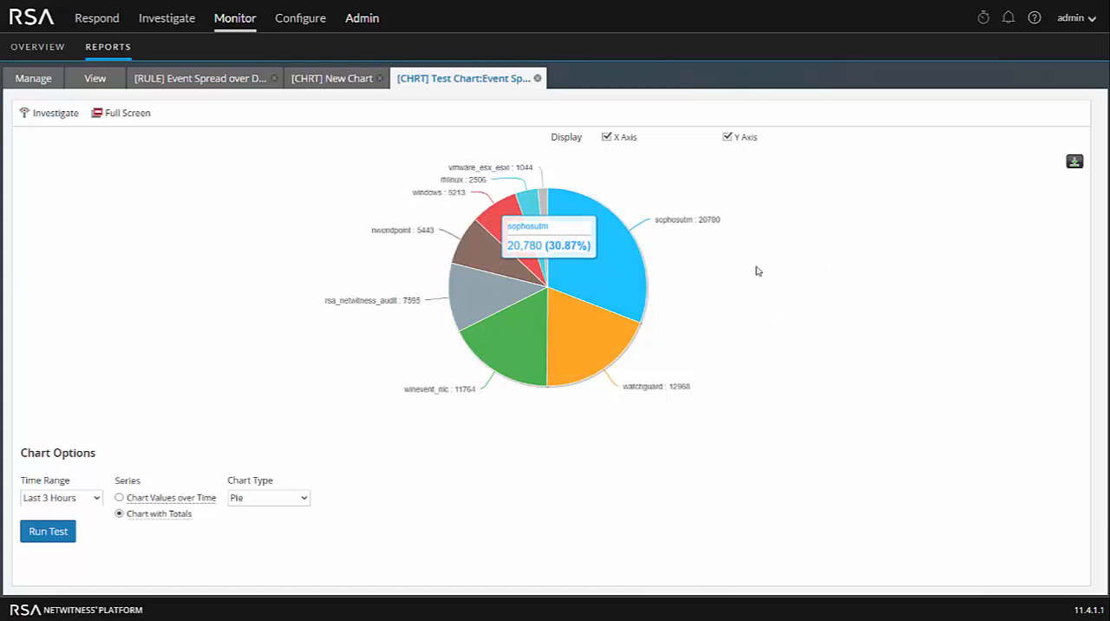
{"action": "left_click", "coordinate": [538, 78]}
{"action": "left_click", "coordinate": [45, 297]}
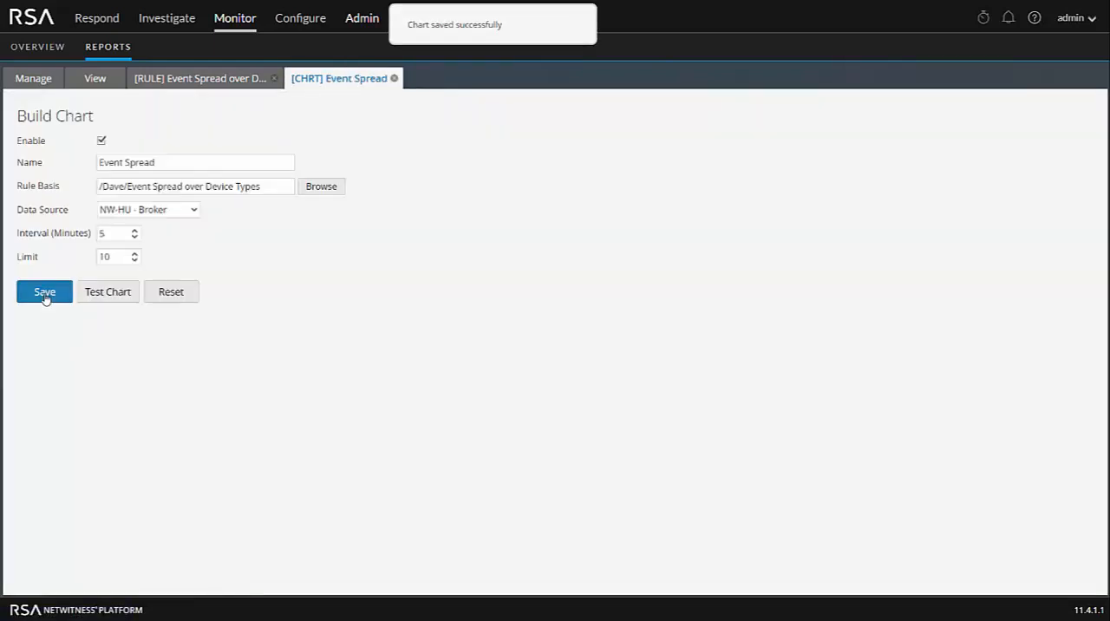
- Start a Reports Realtime Chart dashlet in the empty slot beside Firewall Events on the dashboard
{"action": "left_click", "coordinate": [49, 49]}
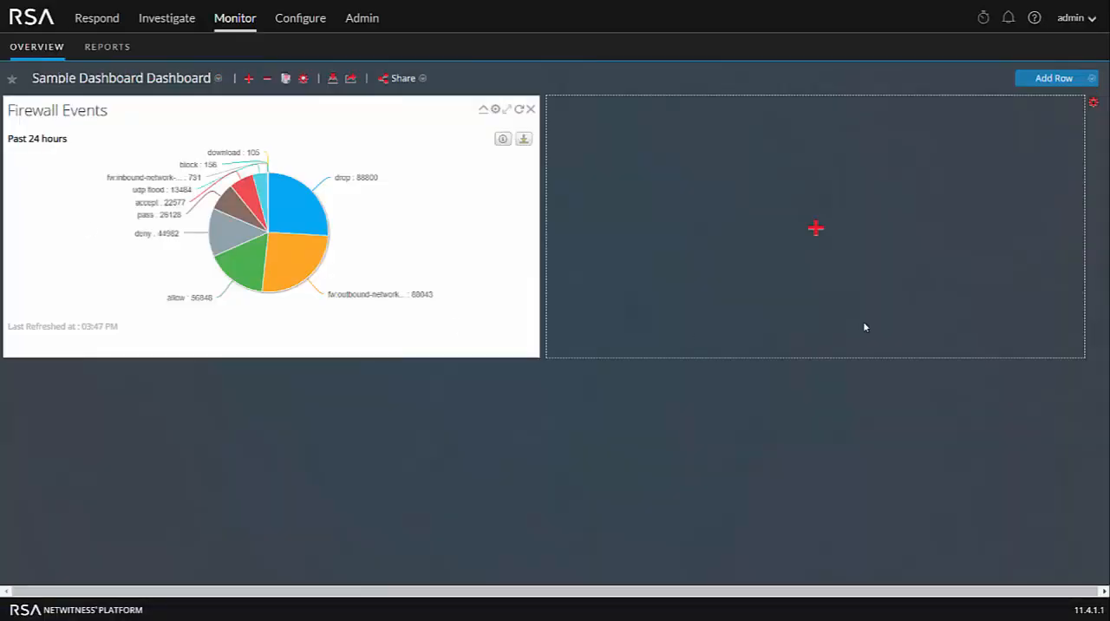
{"action": "left_click", "coordinate": [818, 228]}
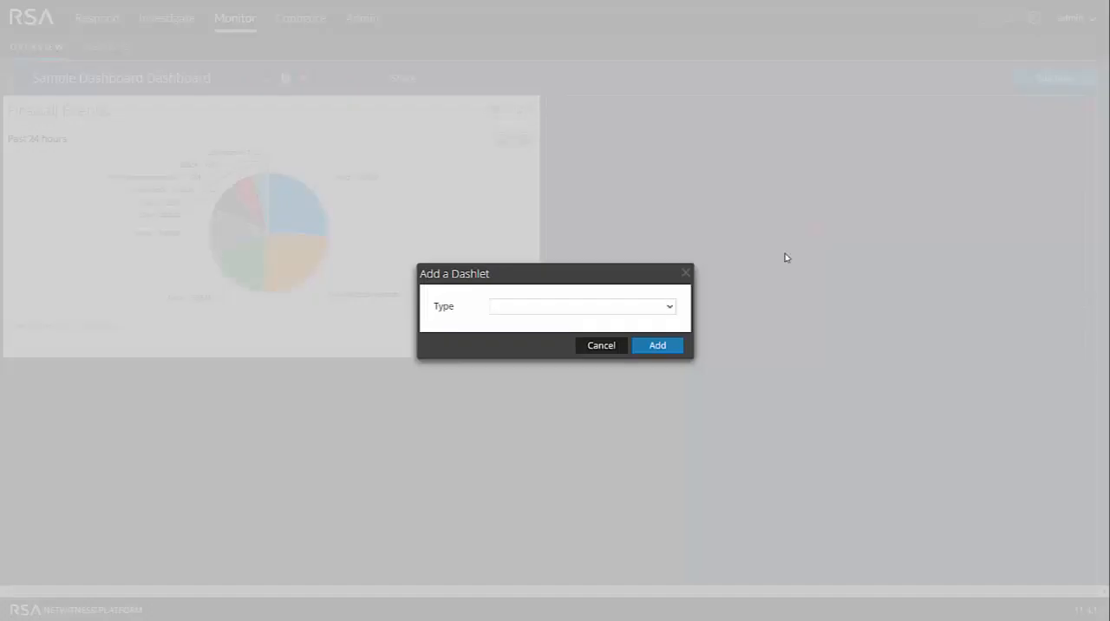
{"action": "left_click", "coordinate": [668, 309]}
{"action": "scroll", "coordinate": [638, 428], "scroll_direction": "down", "scroll_amount": 3}
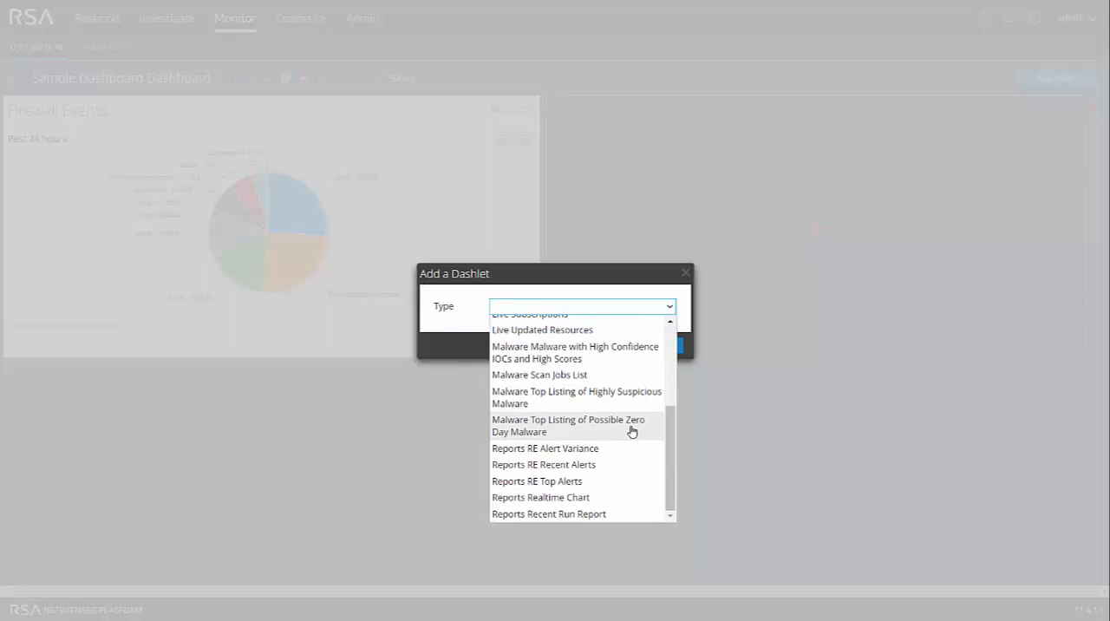
{"action": "left_click", "coordinate": [569, 499]}
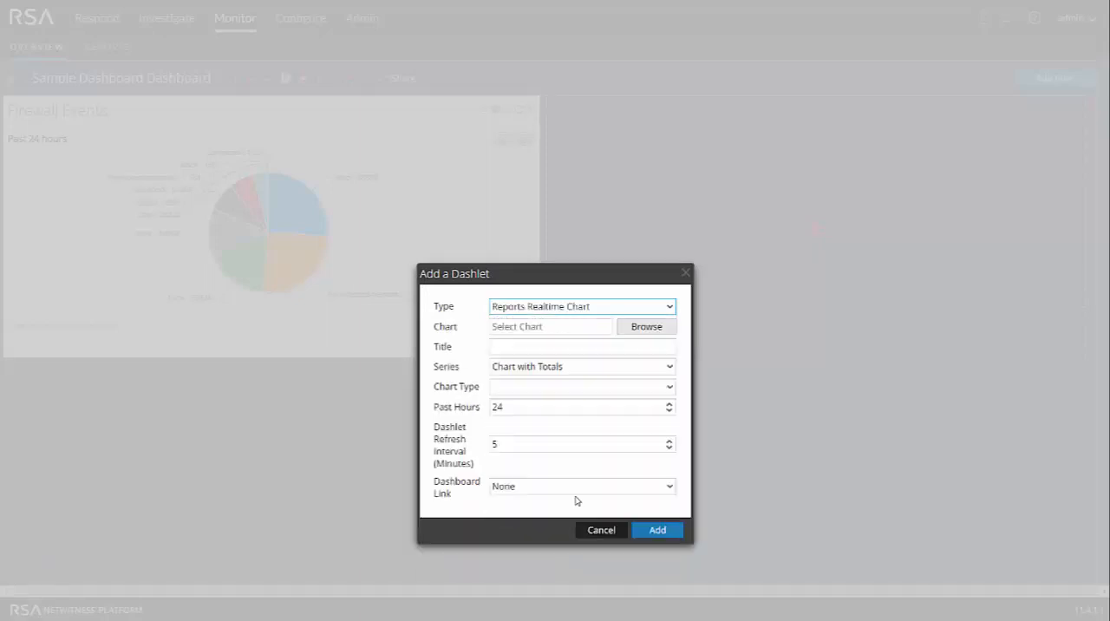
- Assign the Event Spread chart to the dashlet with chart type Pie and add it to the dashboard
{"action": "left_click", "coordinate": [644, 329]}
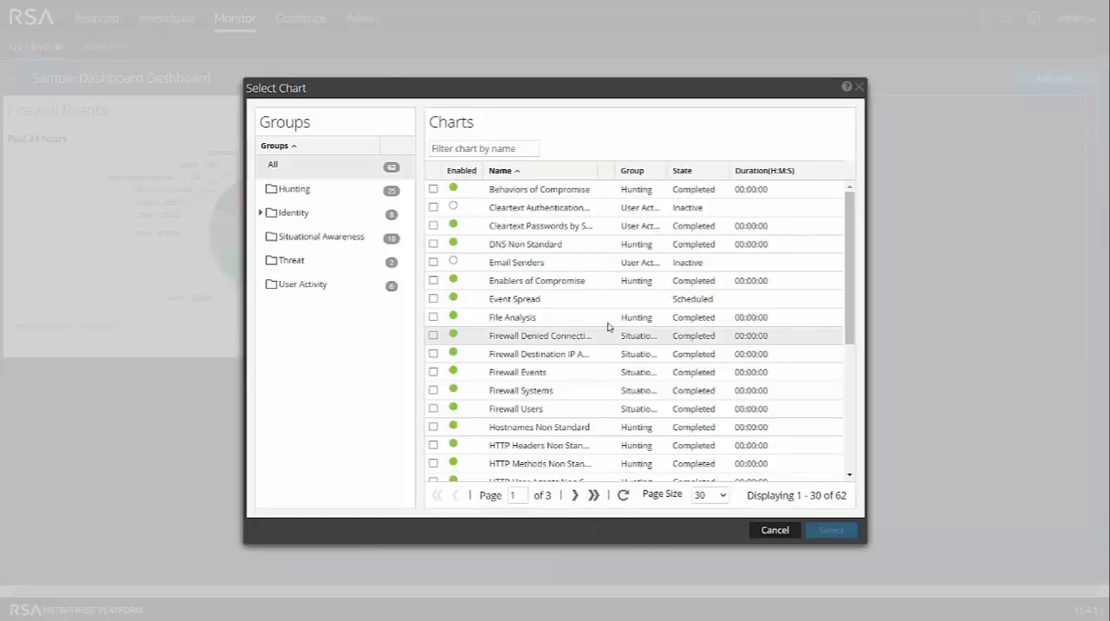
{"action": "left_click", "coordinate": [433, 298]}
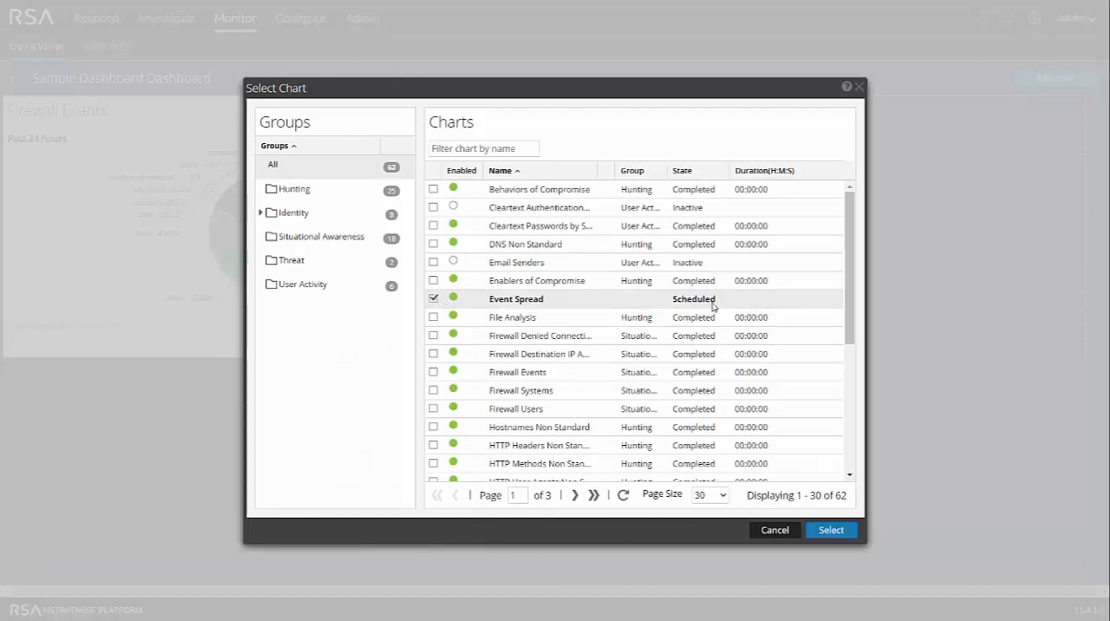
{"action": "left_click", "coordinate": [833, 531]}
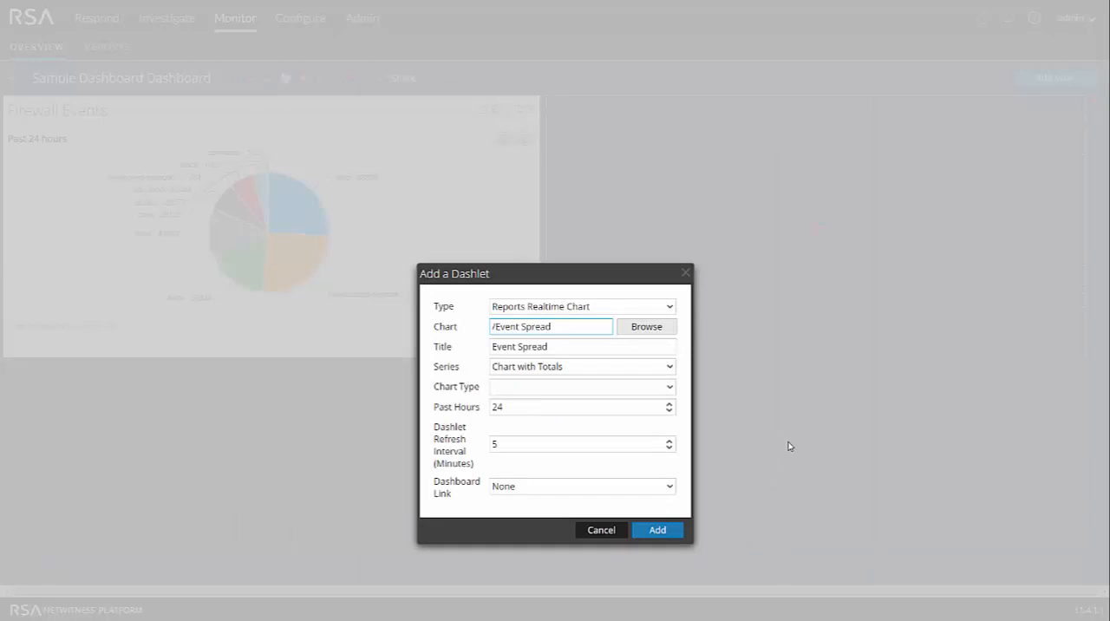
{"action": "left_click", "coordinate": [669, 387]}
{"action": "left_click", "coordinate": [502, 420]}
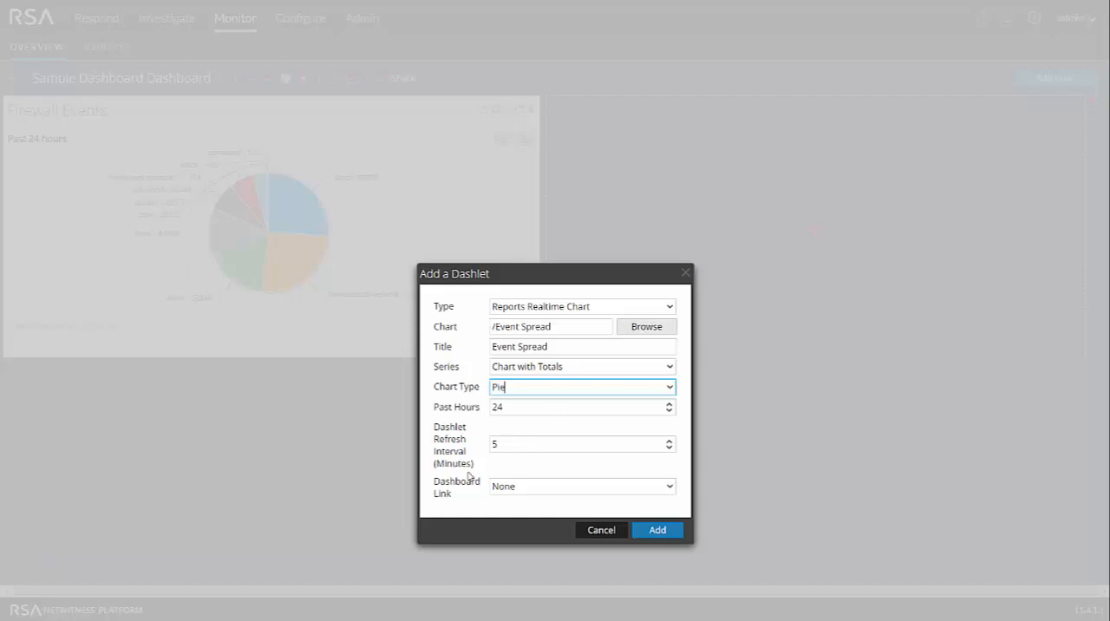
{"action": "left_click", "coordinate": [658, 535]}
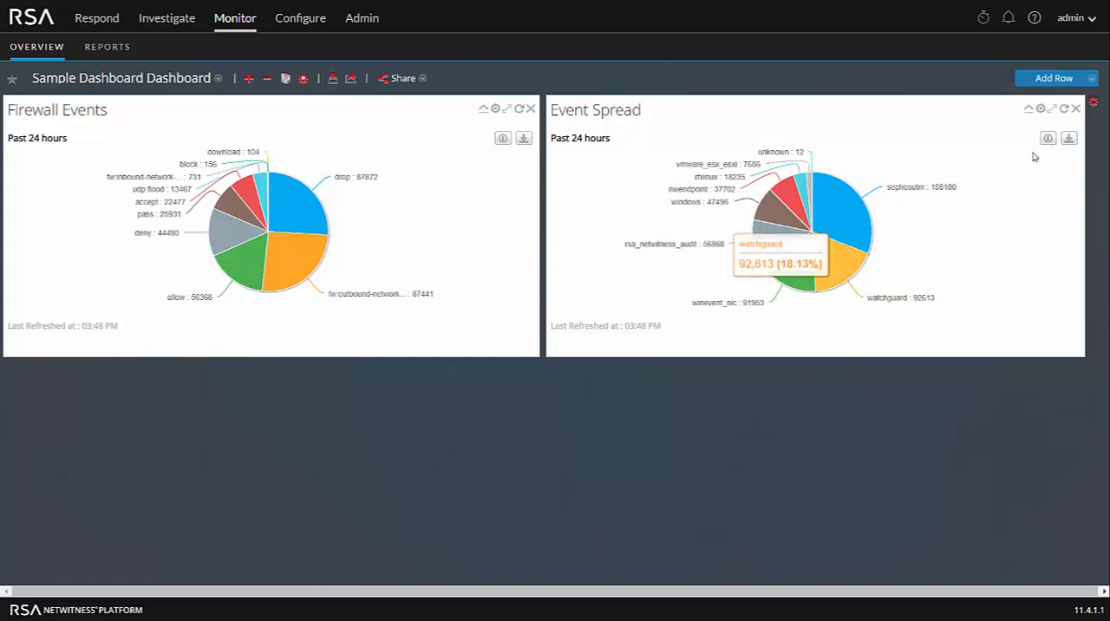
- Change the Event Spread dashlet's chart type to Column and apply the change
{"action": "left_click", "coordinate": [1041, 109]}
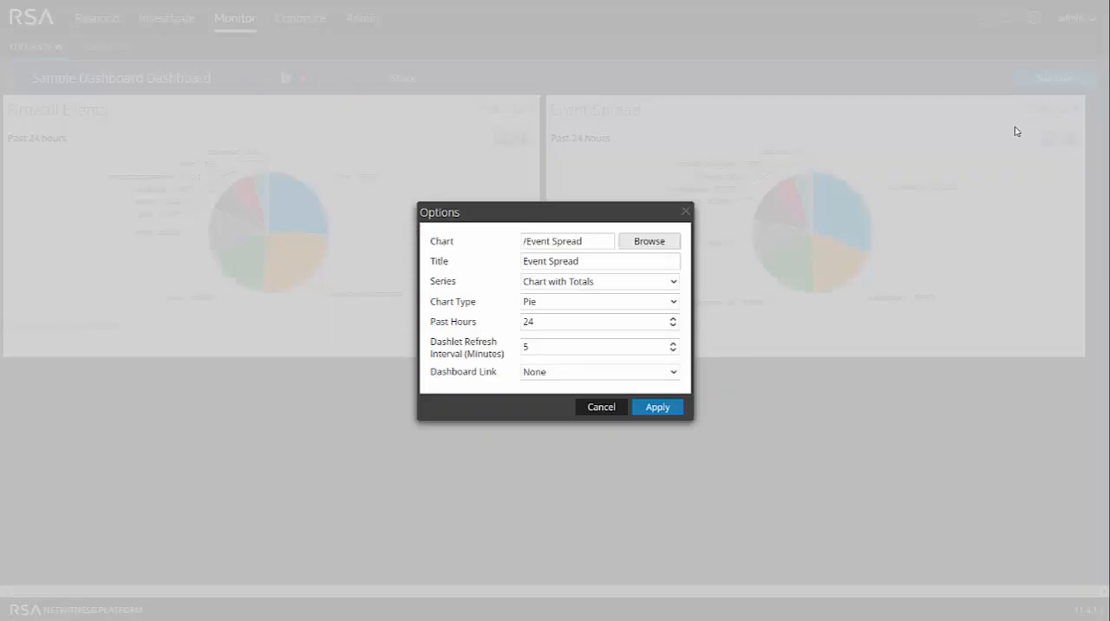
{"action": "left_click", "coordinate": [672, 302]}
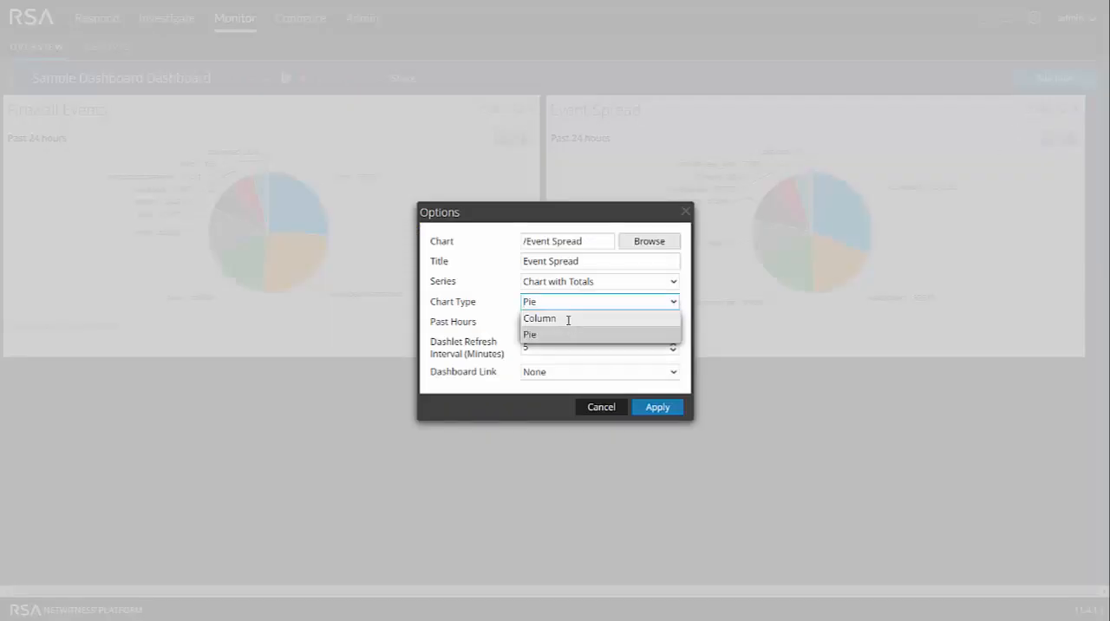
{"action": "left_click", "coordinate": [567, 317]}
{"action": "left_click", "coordinate": [659, 409]}
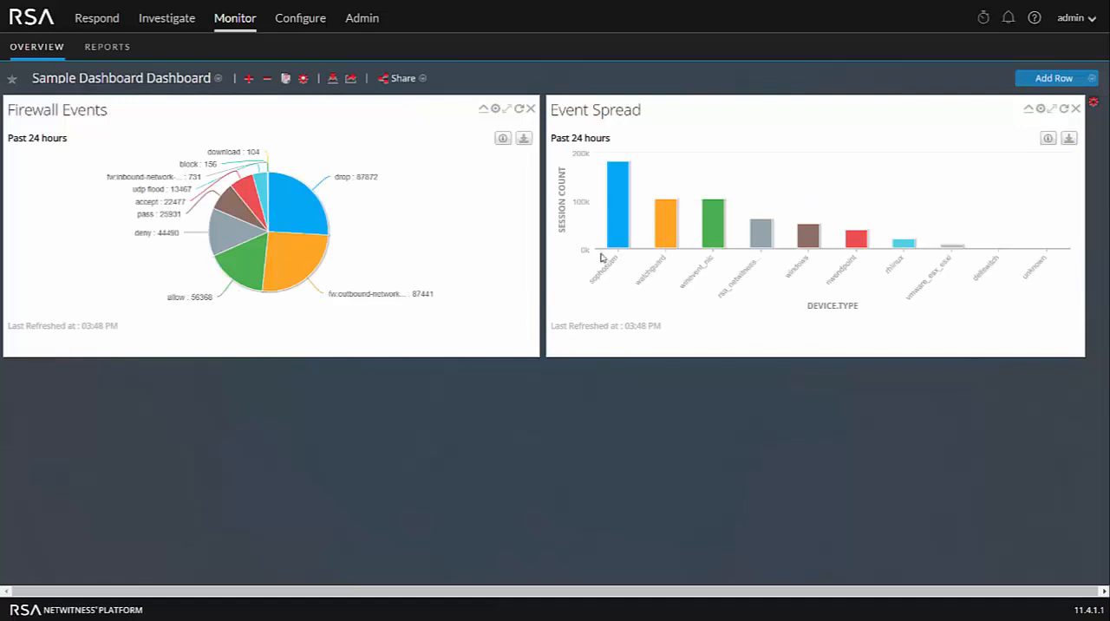